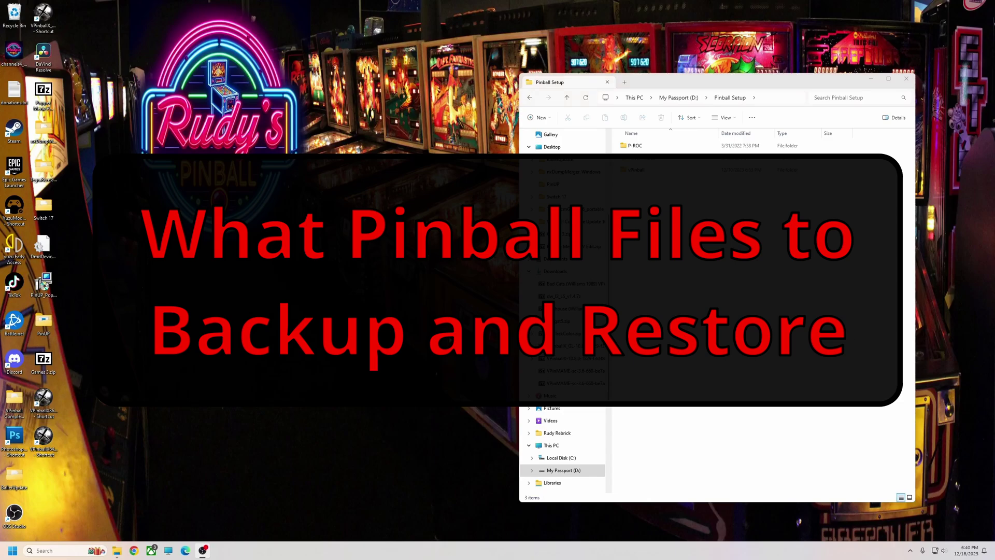
- On My Passport, open the vPinball folder and then its VisualPinball subfolder
{"action": "left_click_drag", "start_coordinate": [726, 82], "coordinate": [660, 81]}
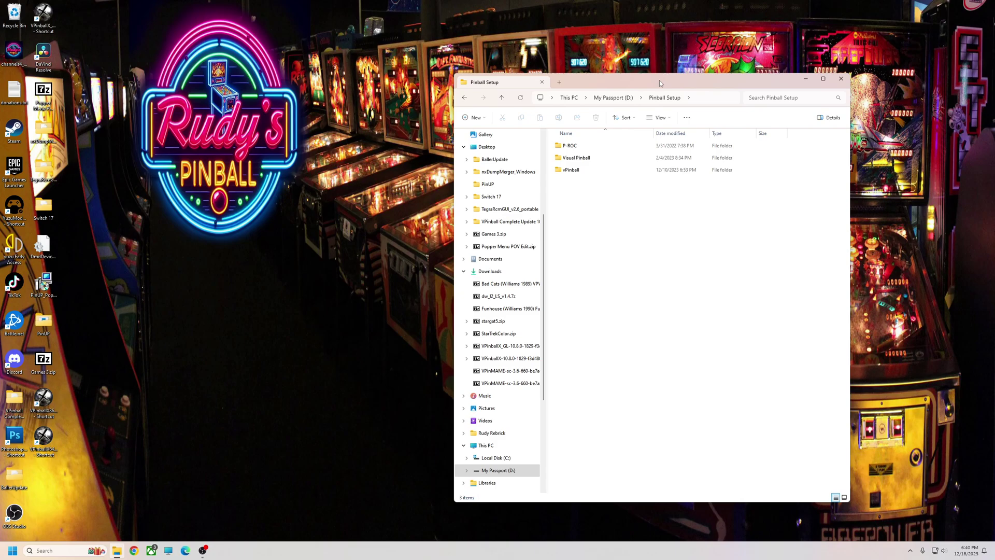
{"action": "left_click", "coordinate": [569, 172]}
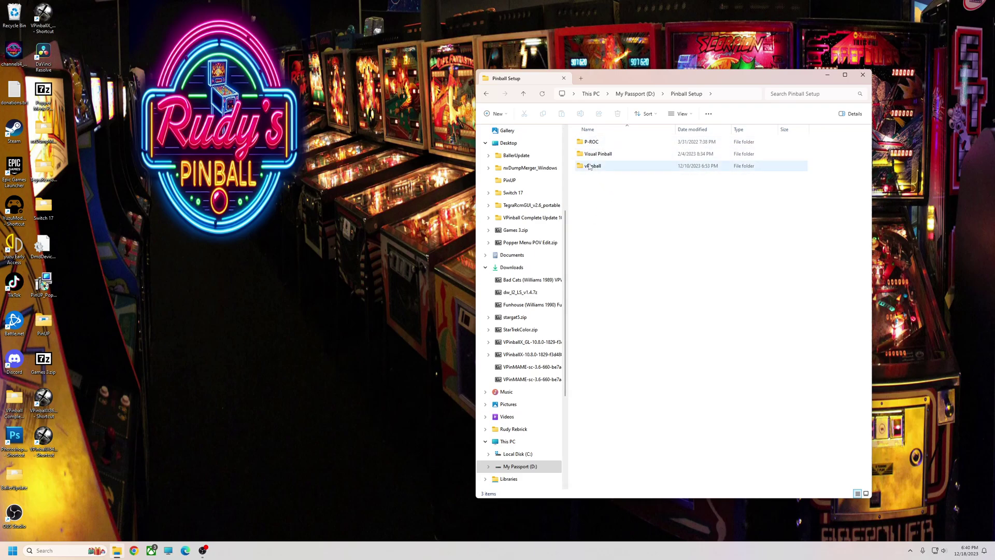
{"action": "double_click", "coordinate": [602, 166]}
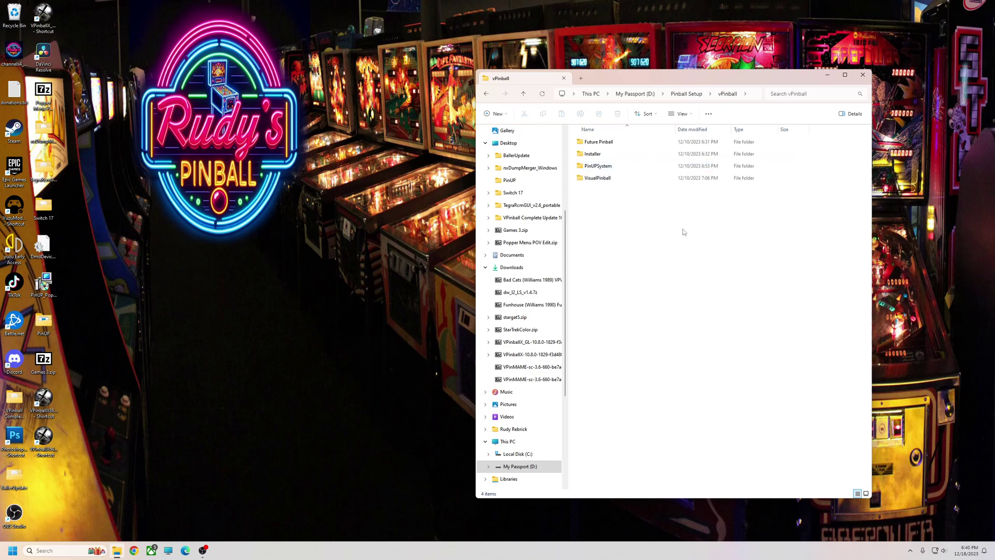
{"action": "key", "text": "alt+Left"}
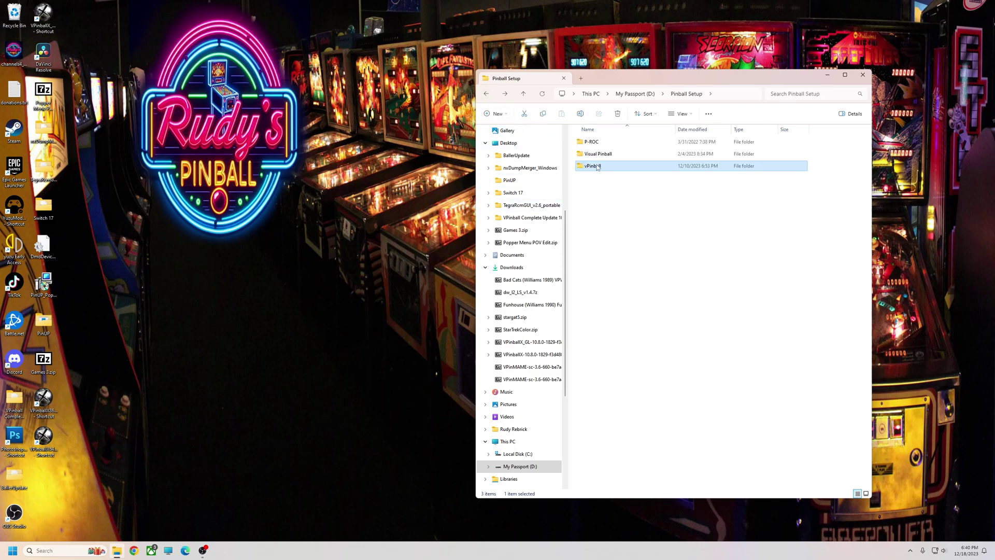
{"action": "double_click", "coordinate": [597, 167]}
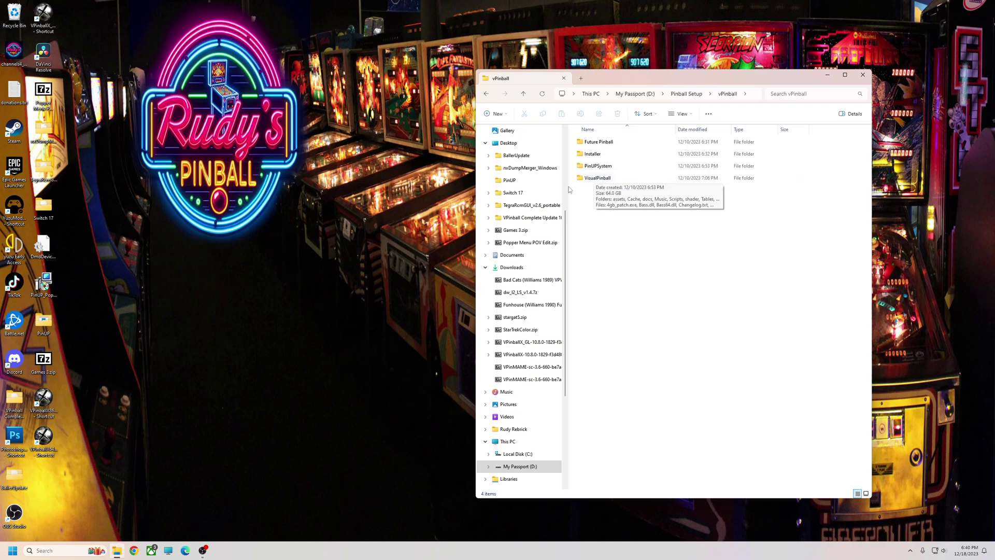
{"action": "double_click", "coordinate": [597, 179]}
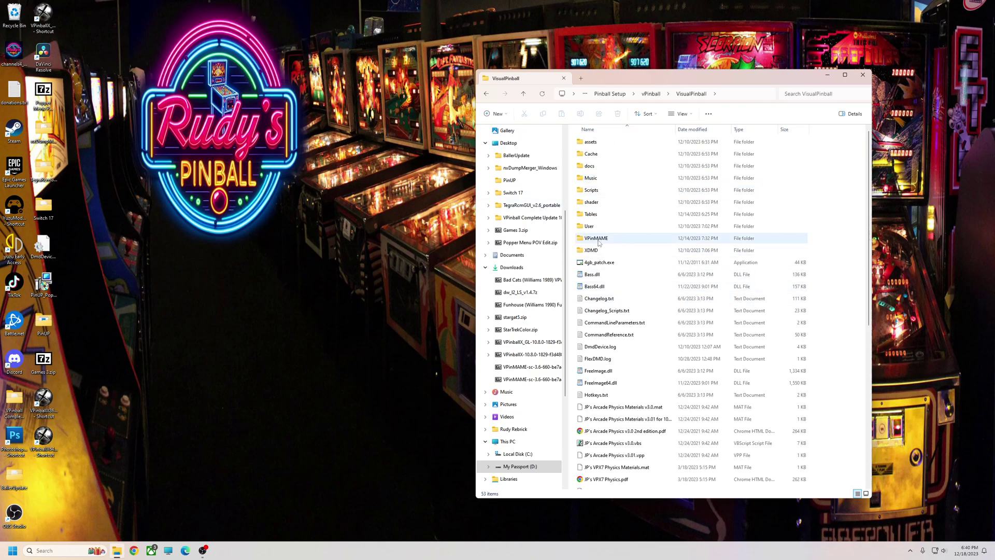
- Inside VPinMAME, view the cfg folder's 344 game-settings files, then return to VPinMAME
{"action": "double_click", "coordinate": [599, 239]}
{"action": "left_click", "coordinate": [607, 145]}
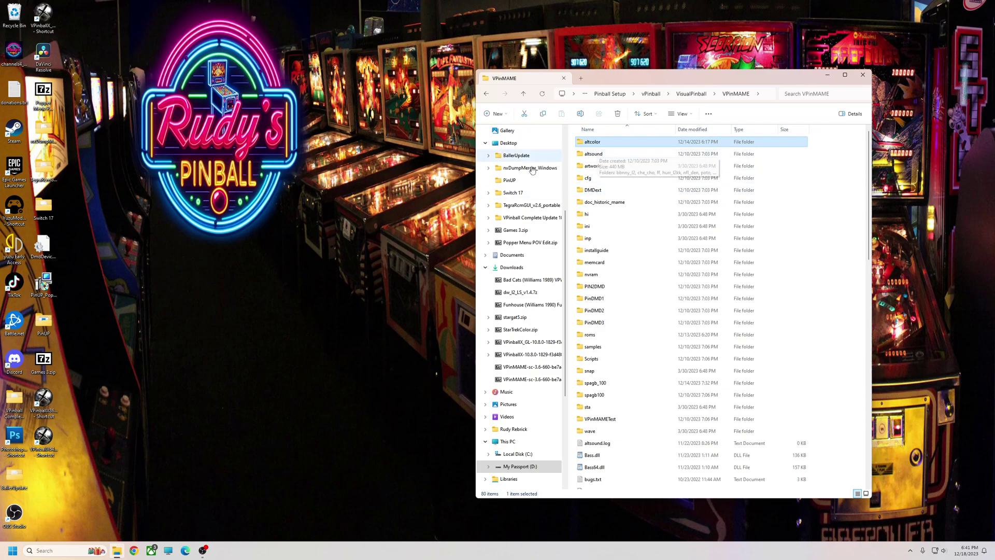
{"action": "left_click", "coordinate": [592, 180]}
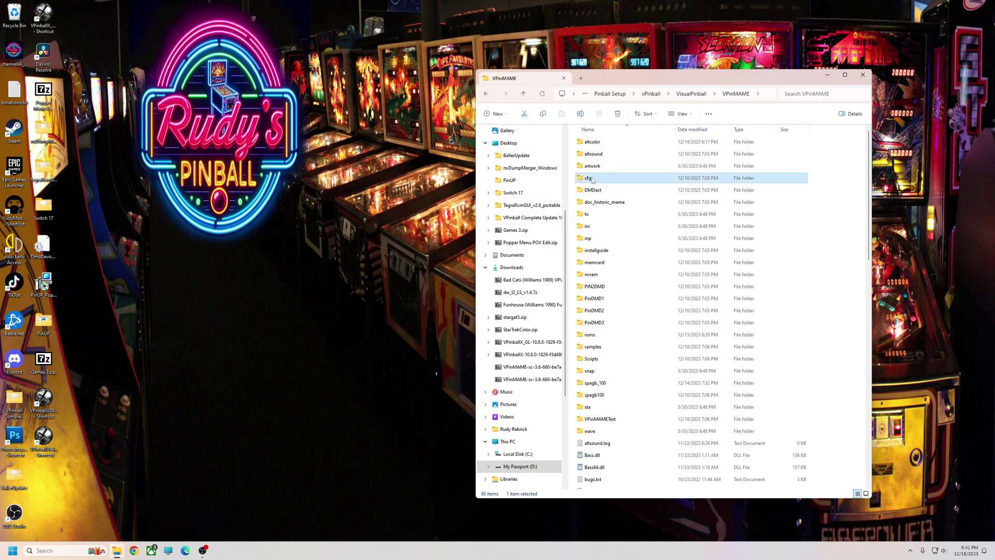
{"action": "double_click", "coordinate": [591, 179]}
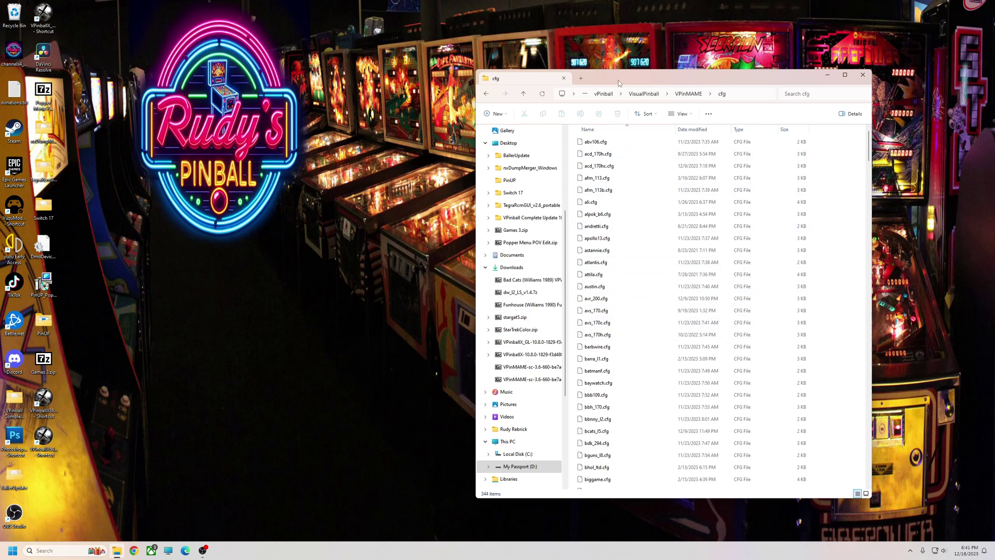
{"action": "left_click_drag", "start_coordinate": [616, 76], "coordinate": [622, 67]}
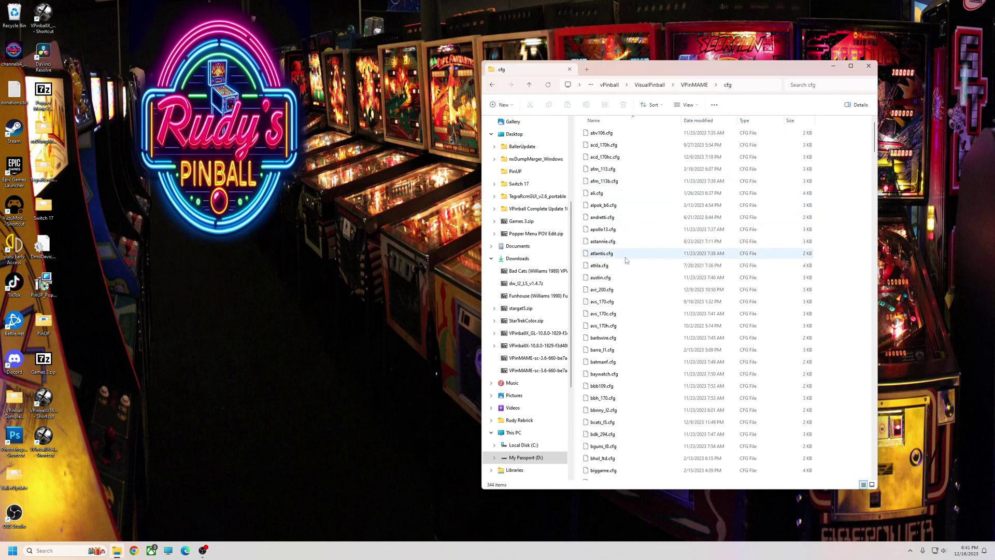
{"action": "left_click", "coordinate": [490, 86]}
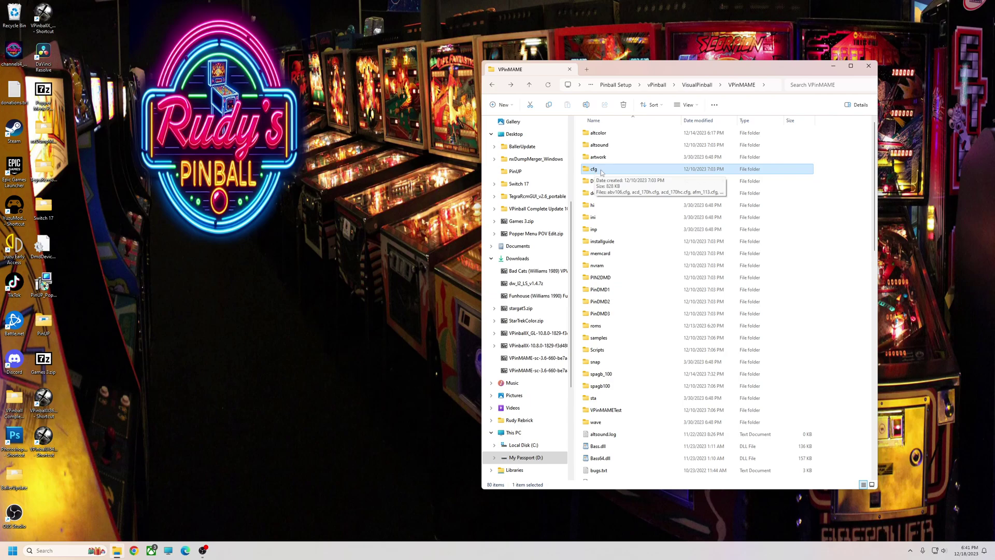
{"action": "double_click", "coordinate": [596, 265]}
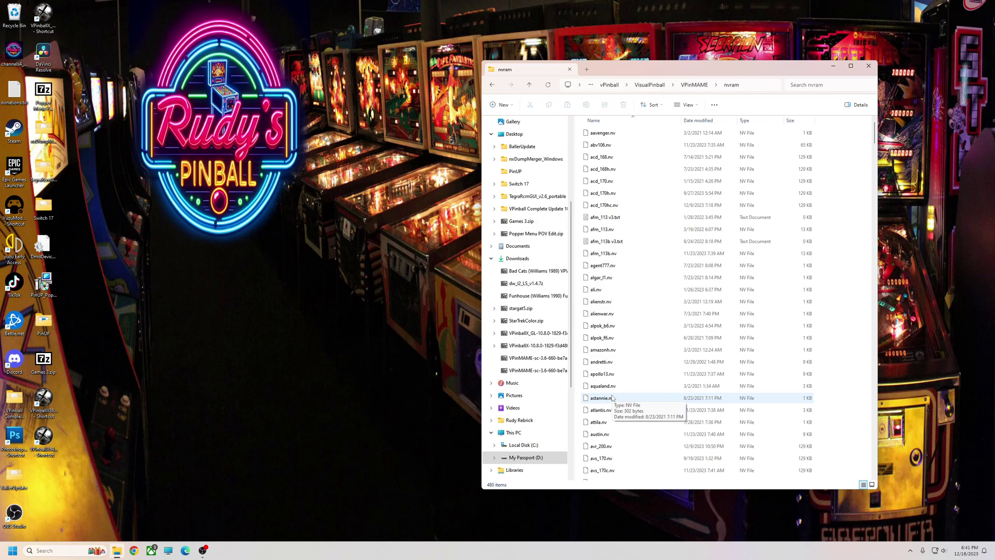
{"action": "scroll", "coordinate": [613, 394], "scroll_direction": "down", "scroll_amount": 6}
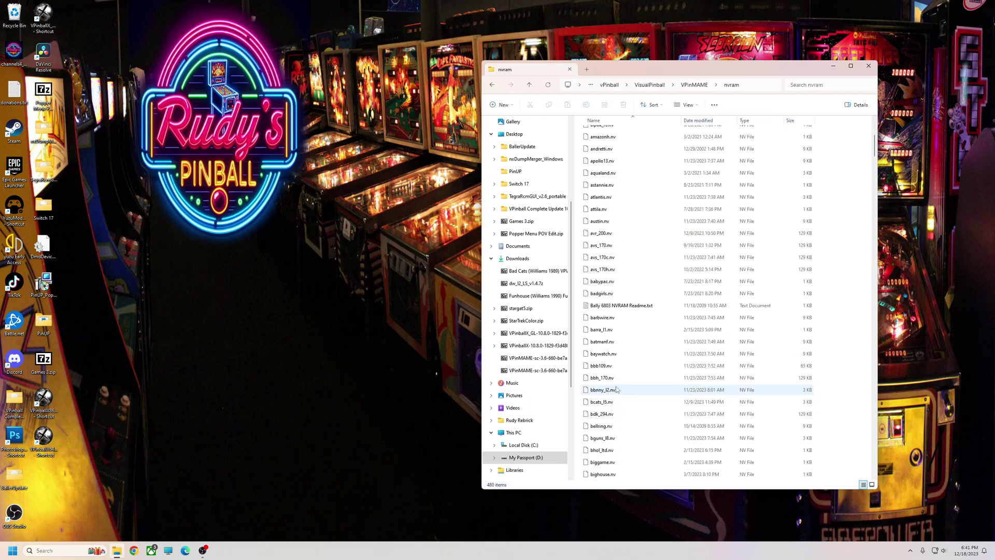
{"action": "scroll", "coordinate": [619, 369], "scroll_direction": "down", "scroll_amount": 8}
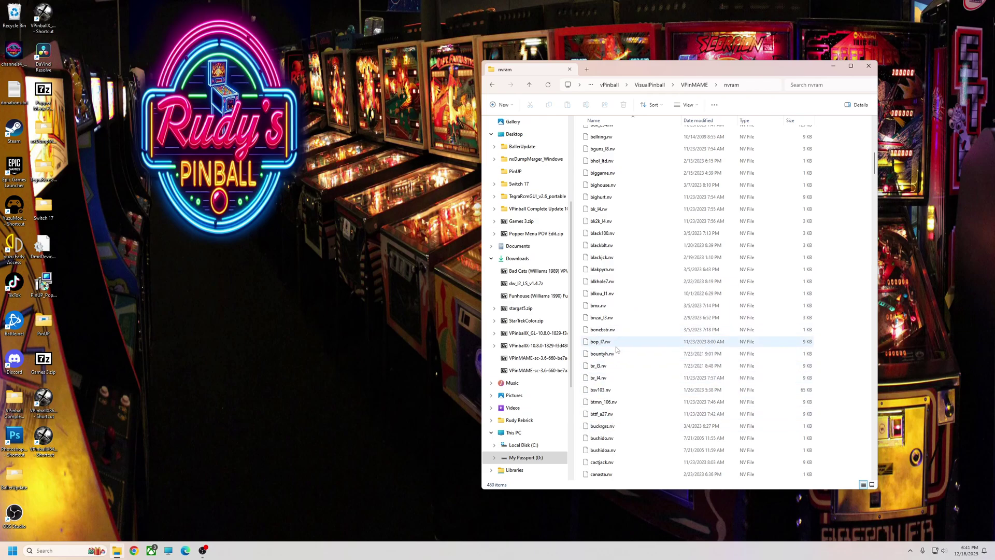
{"action": "scroll", "coordinate": [617, 372], "scroll_direction": "up", "scroll_amount": 12}
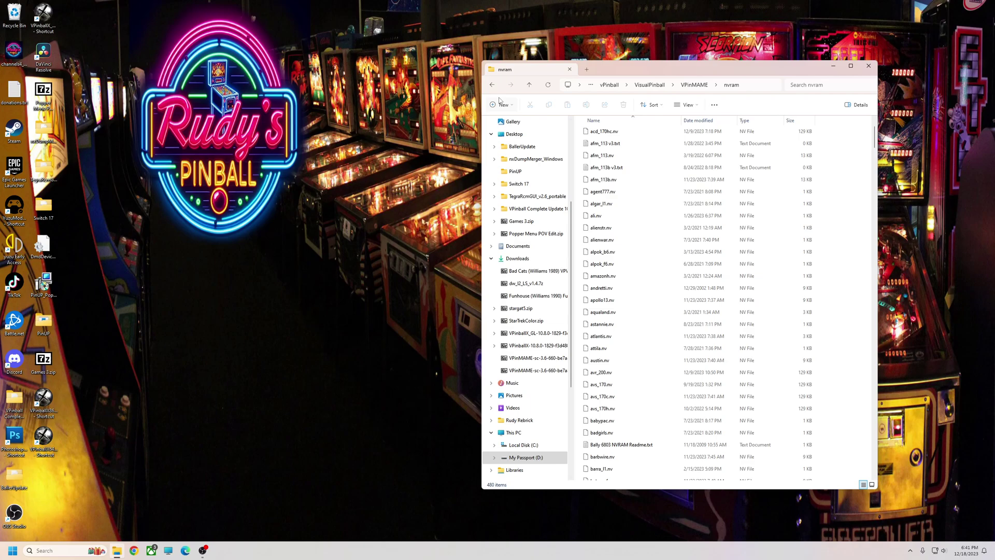
{"action": "key", "text": "alt+Left"}
{"action": "double_click", "coordinate": [598, 326]}
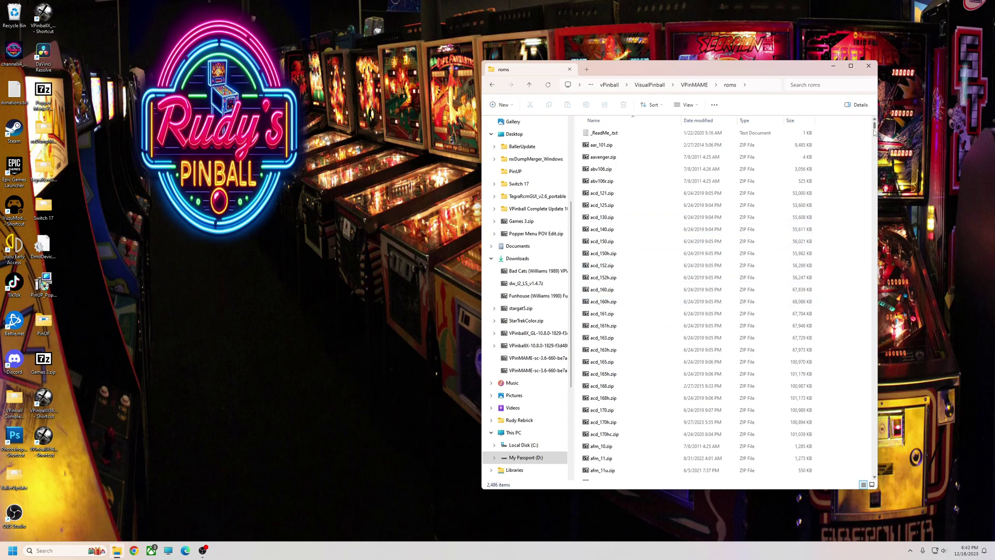
{"action": "left_click_drag", "start_coordinate": [875, 127], "coordinate": [866, 247]}
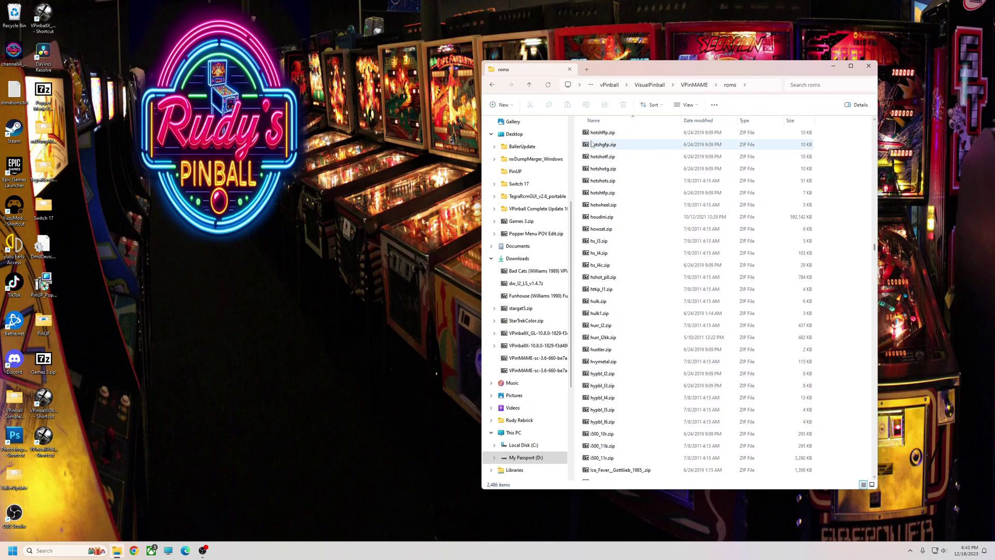
{"action": "left_click", "coordinate": [492, 86]}
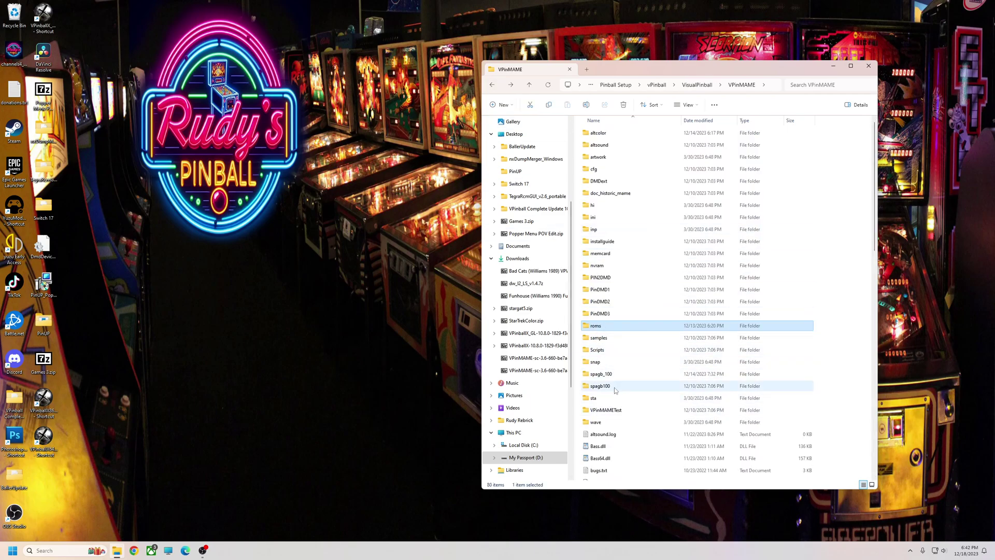
{"action": "scroll", "coordinate": [627, 398], "scroll_direction": "down", "scroll_amount": 4}
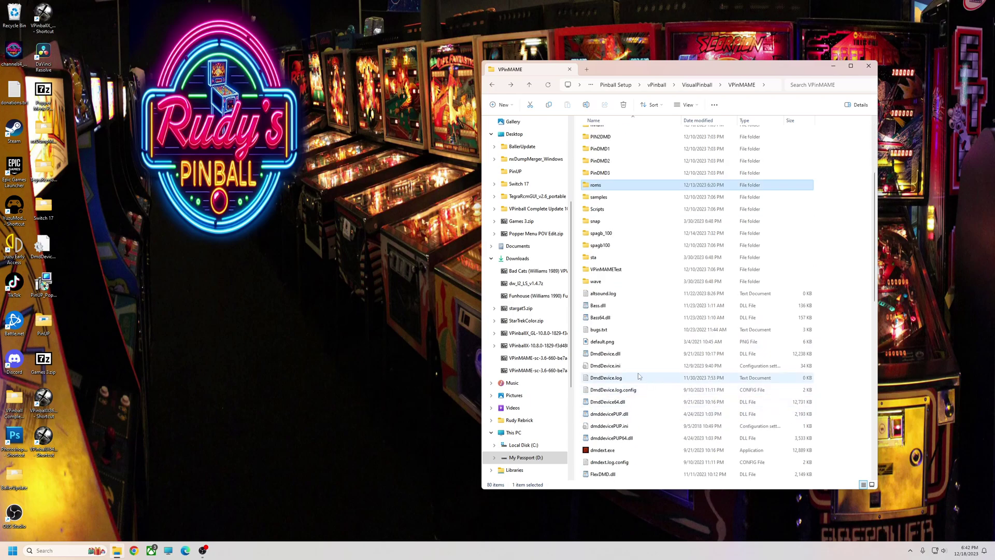
{"action": "double_click", "coordinate": [604, 366]}
{"action": "scroll", "coordinate": [557, 232], "scroll_direction": "down", "scroll_amount": 10}
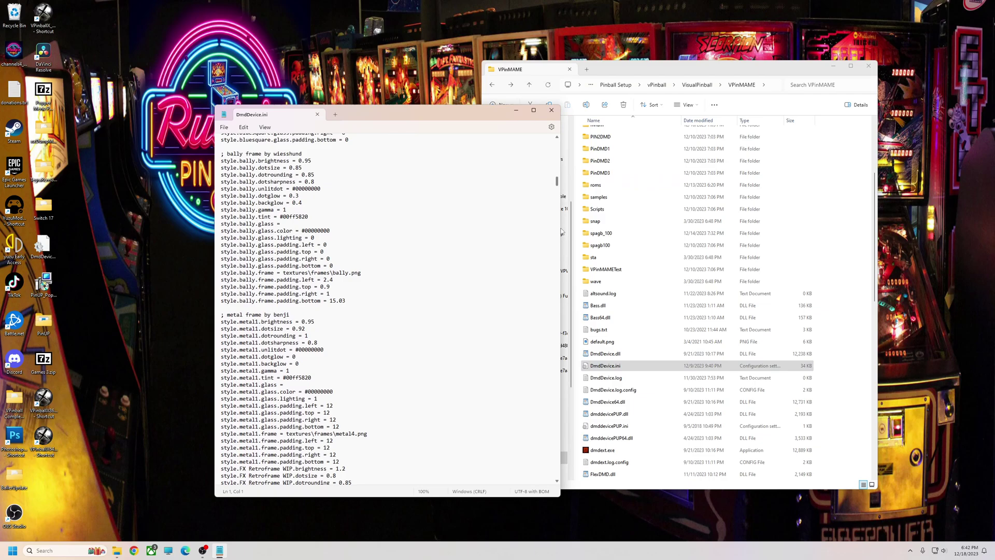
{"action": "scroll", "coordinate": [560, 228], "scroll_direction": "down", "scroll_amount": 15}
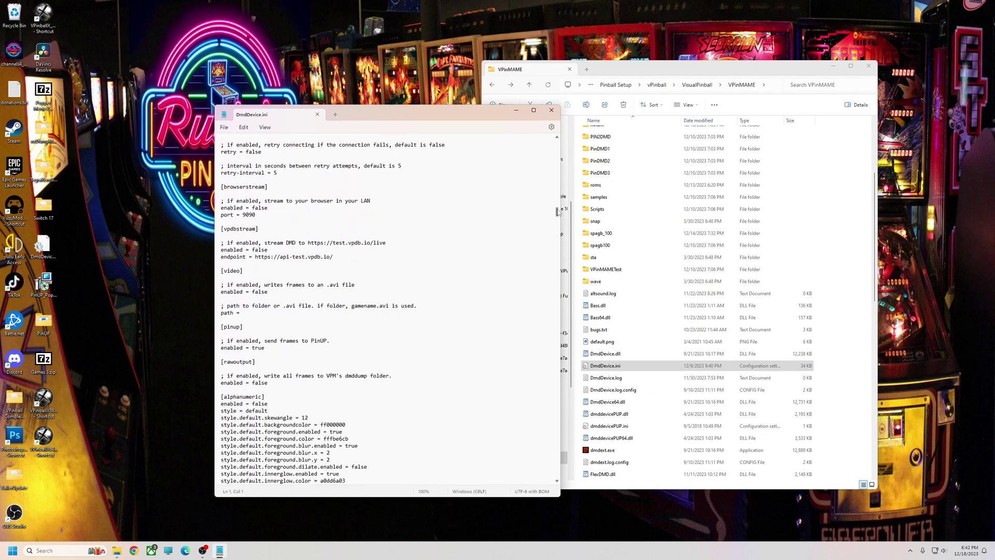
{"action": "mouse_move", "coordinate": [558, 211]}
{"action": "left_mouse_down"}
{"action": "mouse_move", "coordinate": [558, 456]}
{"action": "mouse_move", "coordinate": [555, 192]}
{"action": "left_mouse_up"}
{"action": "left_click", "coordinate": [317, 114]}
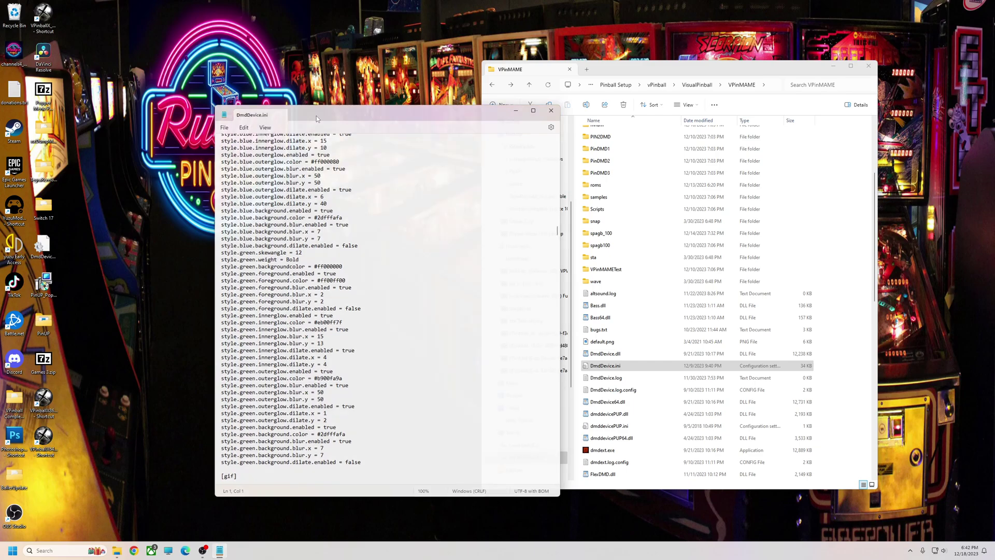
{"action": "left_click_drag", "start_coordinate": [874, 280], "coordinate": [876, 454]}
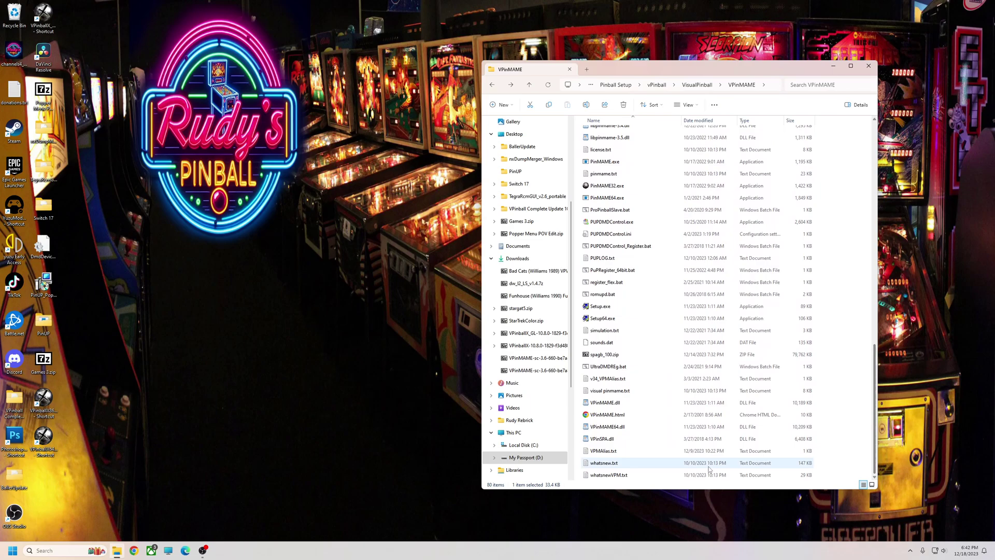
{"action": "double_click", "coordinate": [597, 453]}
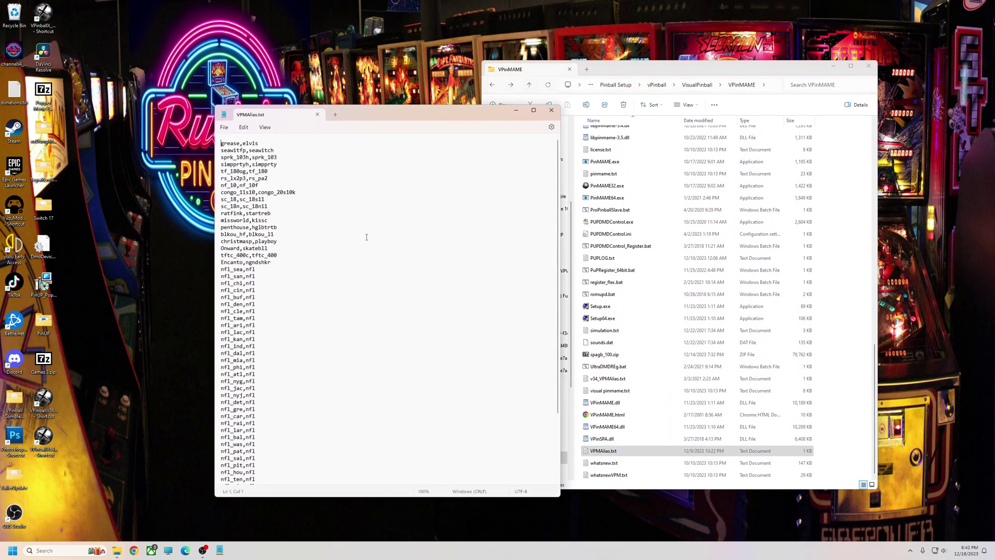
{"action": "left_click_drag", "start_coordinate": [362, 115], "coordinate": [341, 118]}
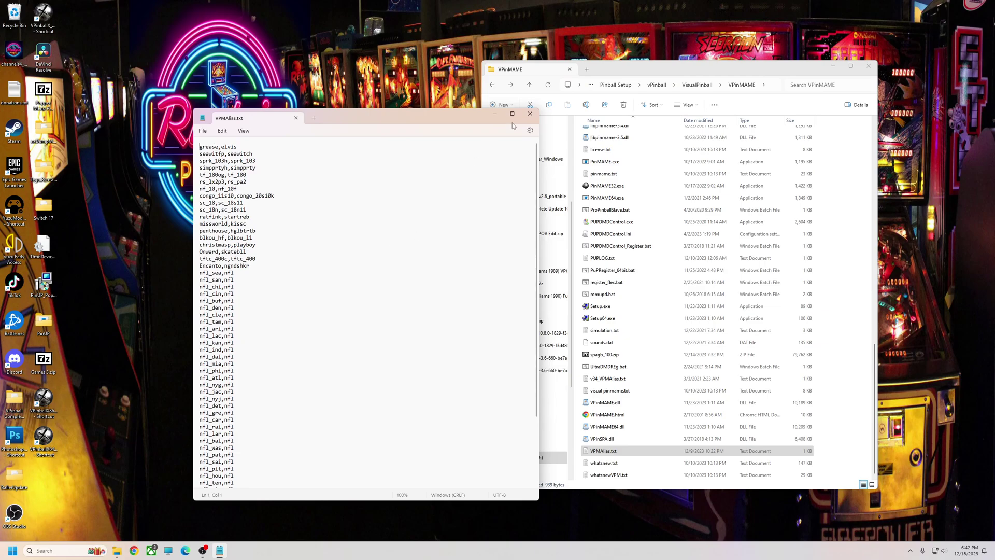
{"action": "left_click", "coordinate": [296, 118]}
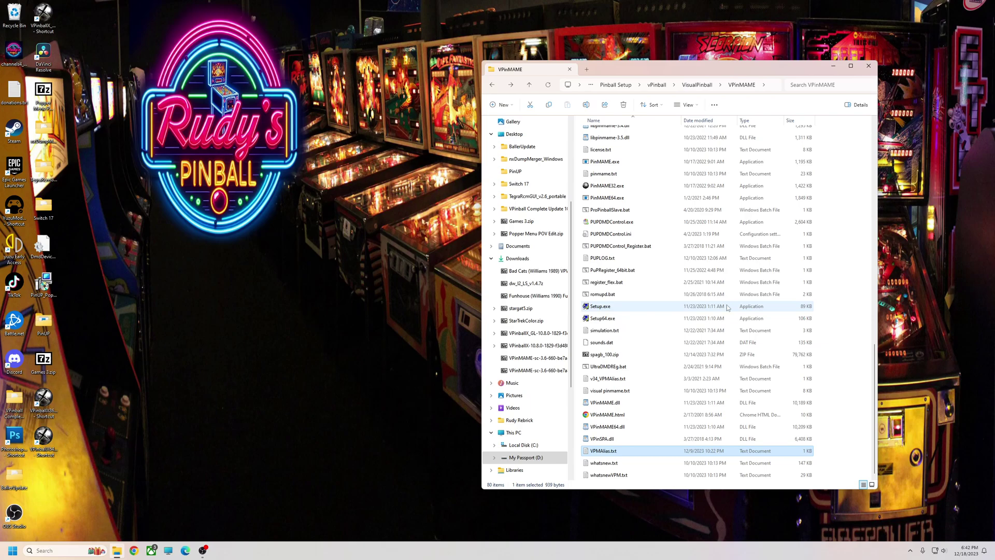
- Look over VPinMAME's roms, cfg, altsound and altcolor folders, then return to VisualPinball
{"action": "scroll", "coordinate": [635, 431], "scroll_direction": "up", "scroll_amount": 2}
{"action": "scroll", "coordinate": [634, 431], "scroll_direction": "down", "scroll_amount": 2}
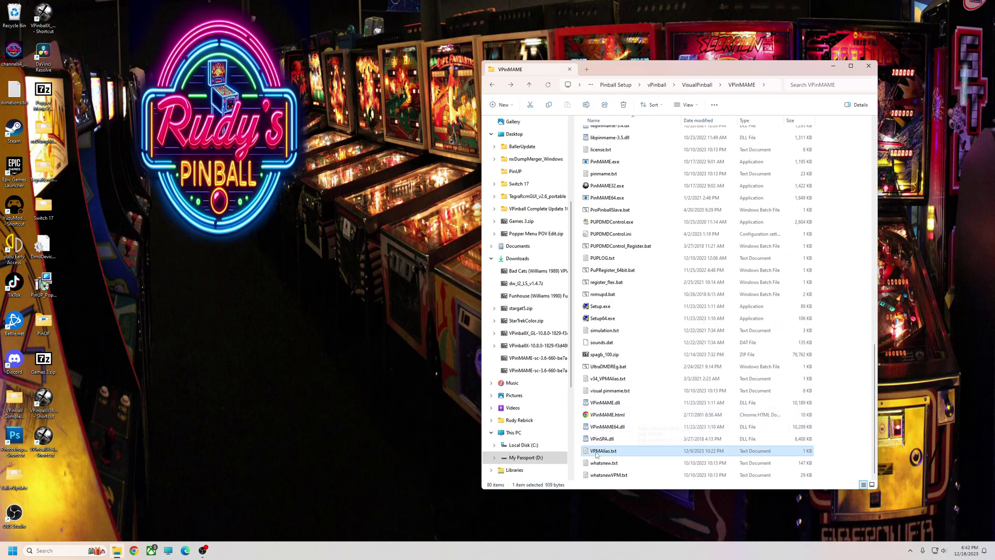
{"action": "scroll", "coordinate": [628, 269], "scroll_direction": "up", "scroll_amount": 4}
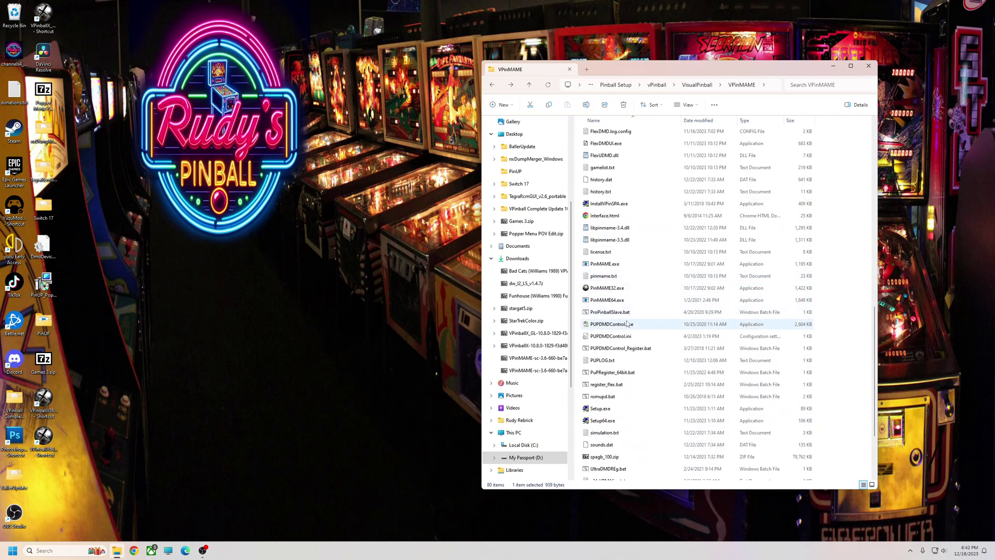
{"action": "scroll", "coordinate": [623, 349], "scroll_direction": "up", "scroll_amount": 8}
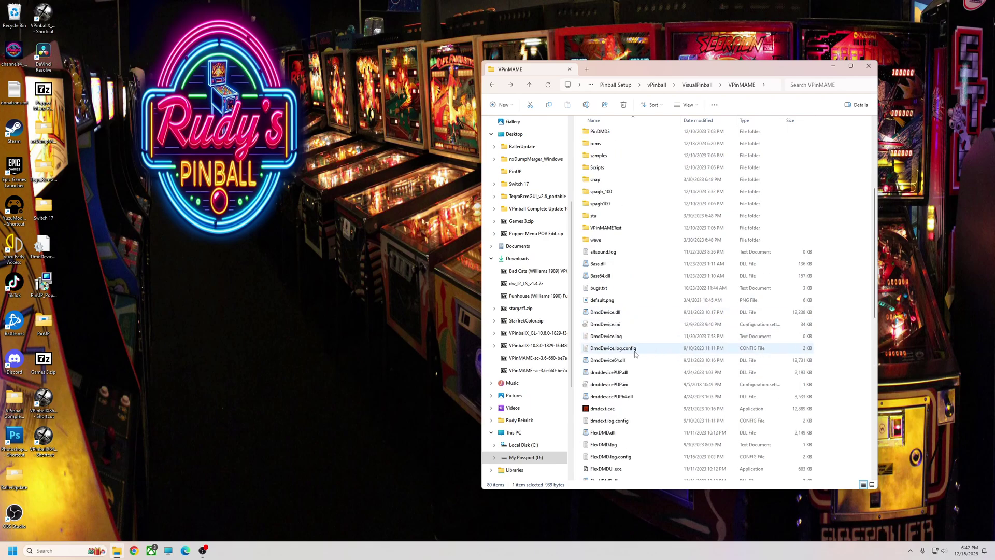
{"action": "scroll", "coordinate": [612, 259], "scroll_direction": "up", "scroll_amount": 3}
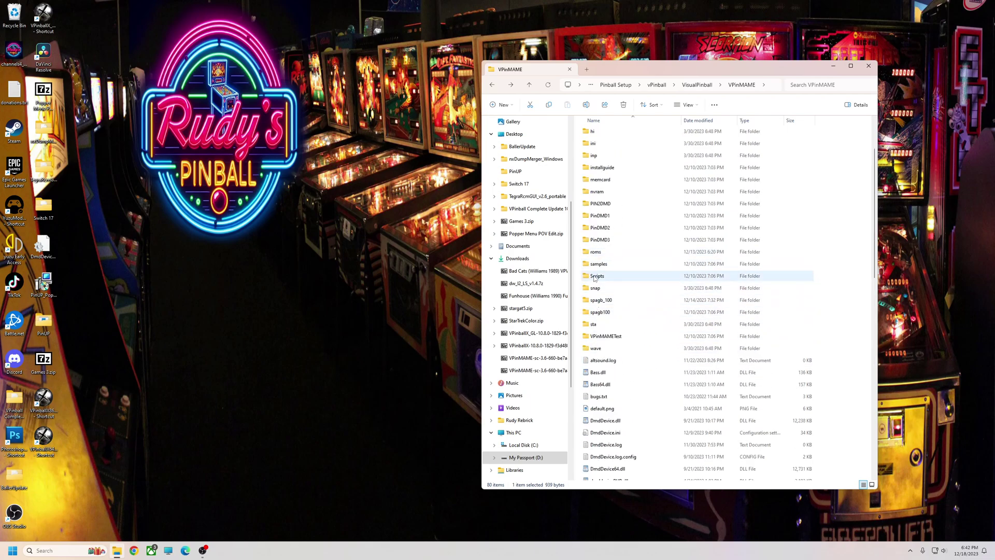
{"action": "left_click", "coordinate": [597, 254]}
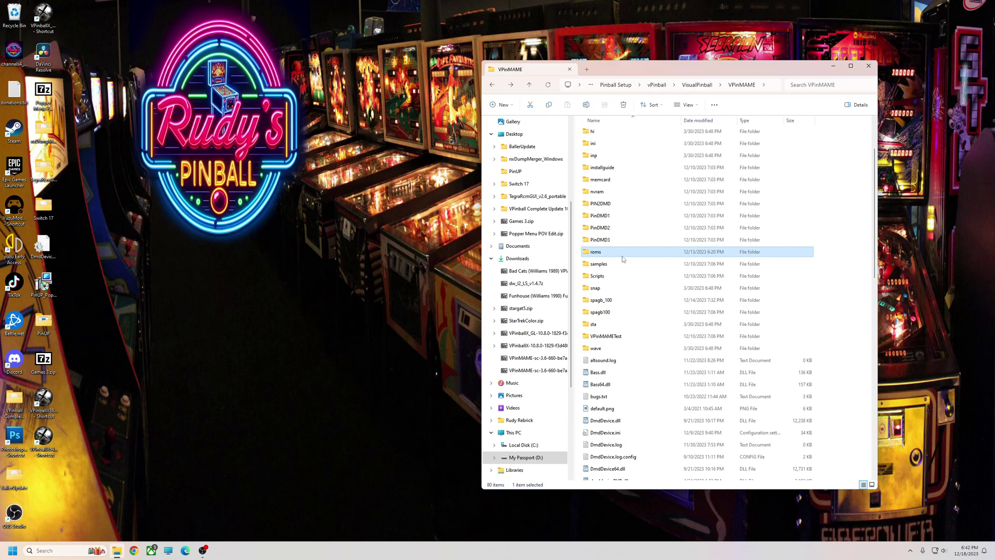
{"action": "scroll", "coordinate": [623, 258], "scroll_direction": "up", "scroll_amount": 1}
{"action": "scroll", "coordinate": [600, 225], "scroll_direction": "up", "scroll_amount": 1}
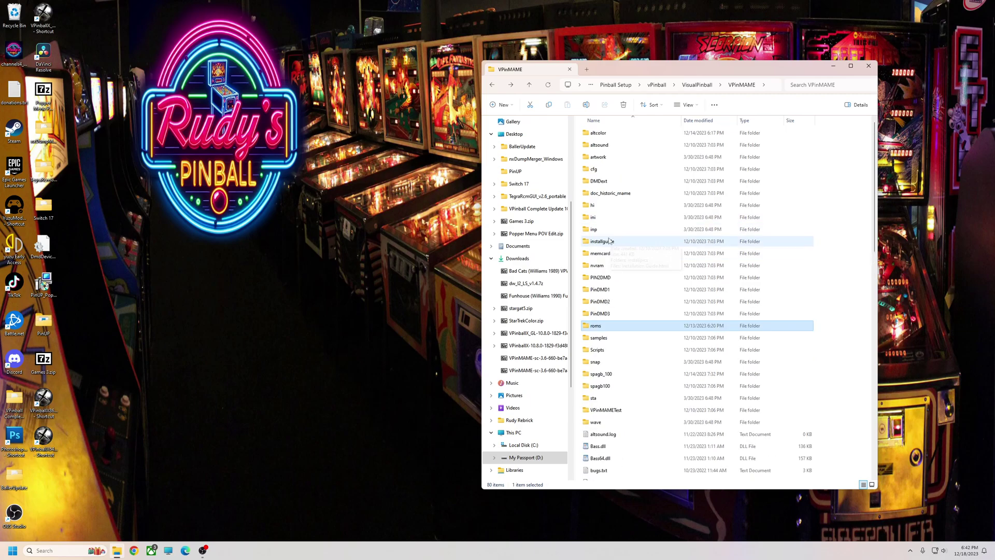
{"action": "left_click", "coordinate": [596, 170]}
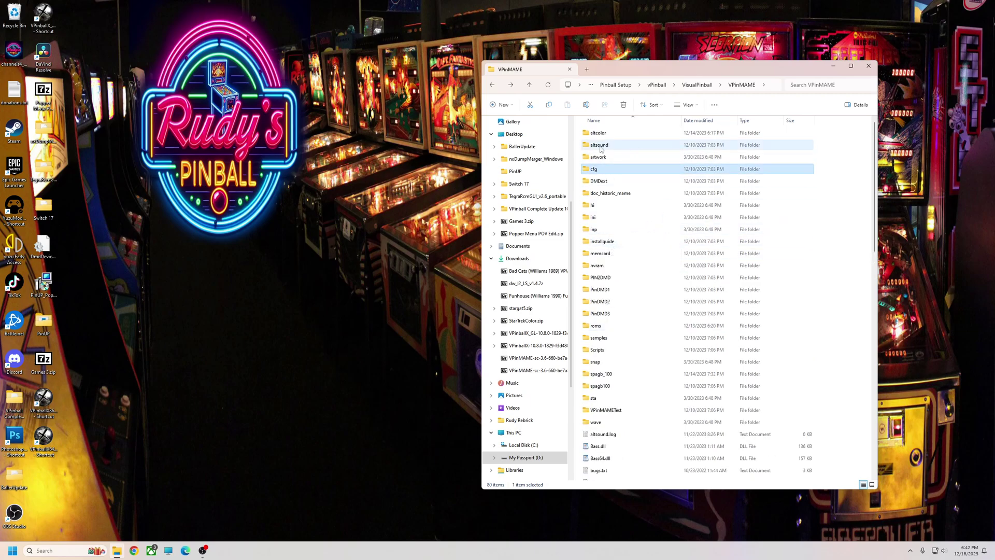
{"action": "left_click", "coordinate": [600, 146]}
{"action": "left_click", "coordinate": [629, 136]}
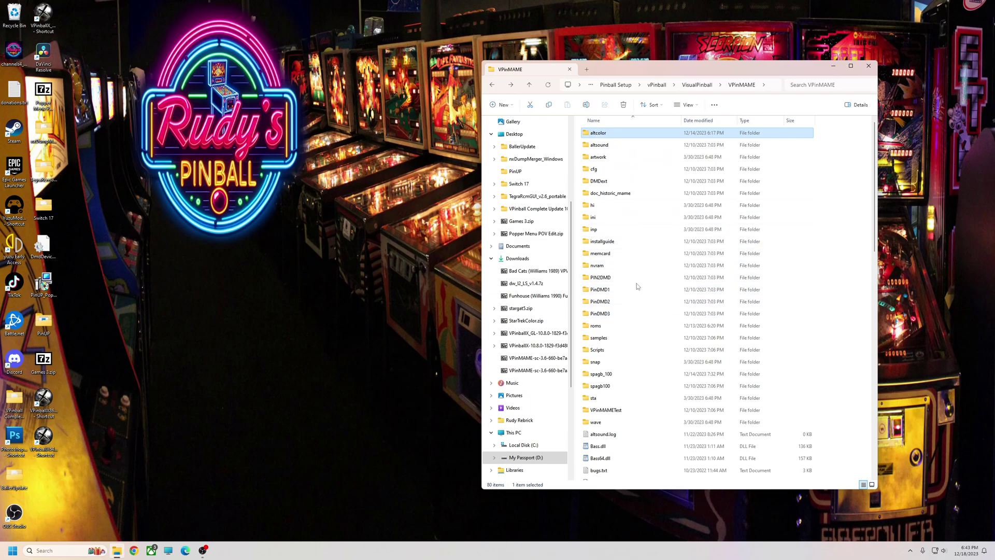
{"action": "left_click", "coordinate": [491, 85]}
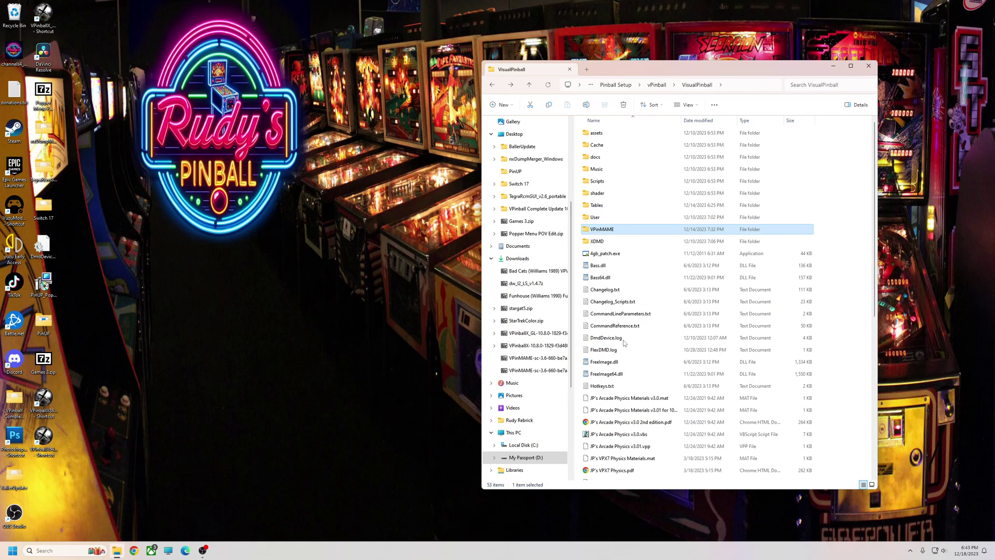
- Open the Tables folder with its 584 items
{"action": "scroll", "coordinate": [648, 407], "scroll_direction": "down", "scroll_amount": 3}
{"action": "scroll", "coordinate": [658, 337], "scroll_direction": "up", "scroll_amount": 3}
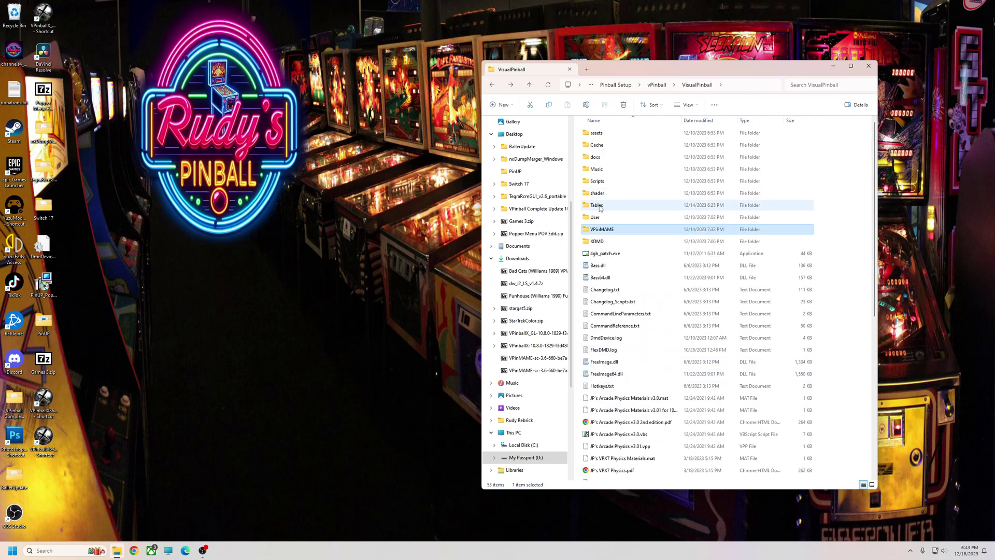
{"action": "left_click", "coordinate": [598, 206]}
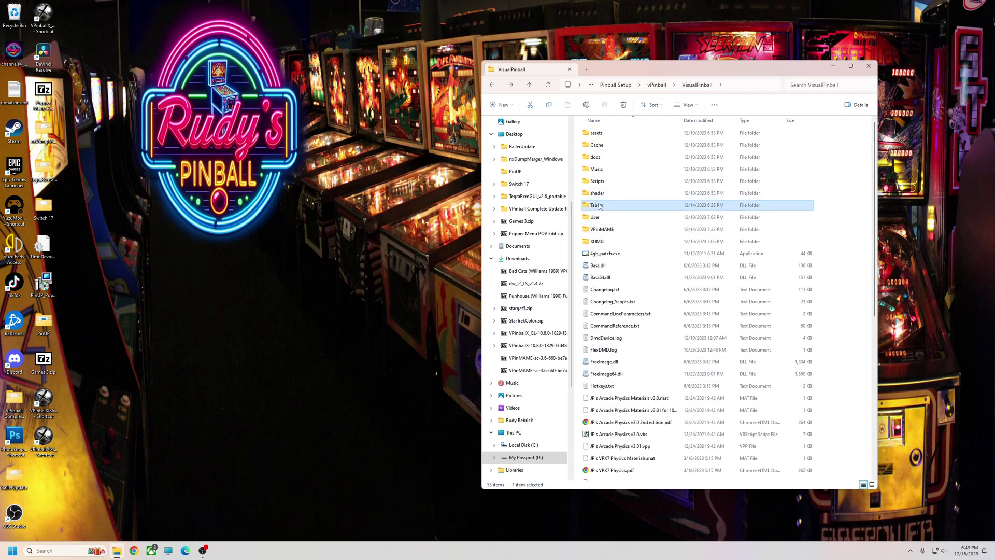
{"action": "scroll", "coordinate": [643, 402], "scroll_direction": "down", "scroll_amount": 7}
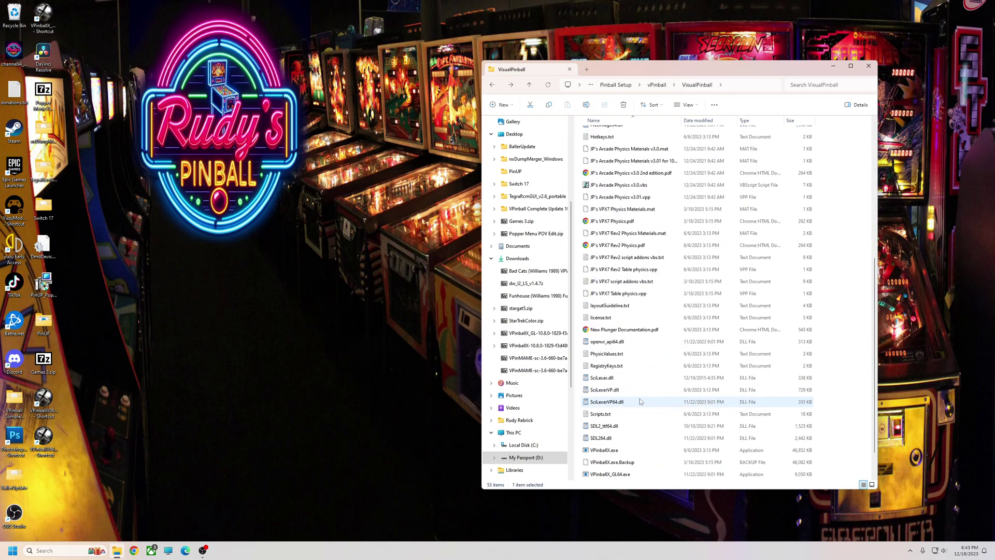
{"action": "scroll", "coordinate": [642, 401], "scroll_direction": "up", "scroll_amount": 7}
{"action": "double_click", "coordinate": [598, 206]}
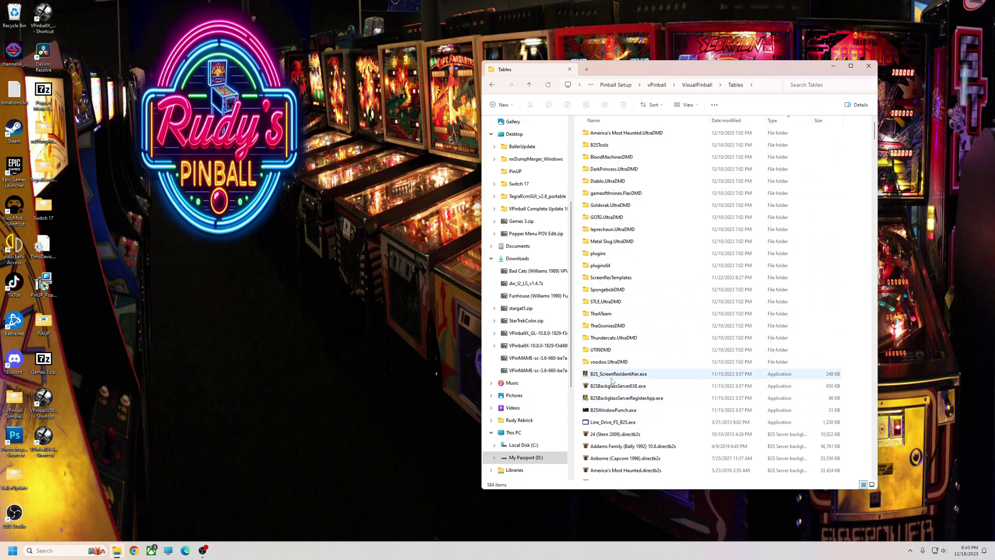
- Select the VPX tables from 007 Goldeneye (Sega 1996).vpx through X-Men LE (Stern 2012).vpx
{"action": "scroll", "coordinate": [617, 430], "scroll_direction": "down", "scroll_amount": 10}
{"action": "scroll", "coordinate": [617, 434], "scroll_direction": "down", "scroll_amount": 20}
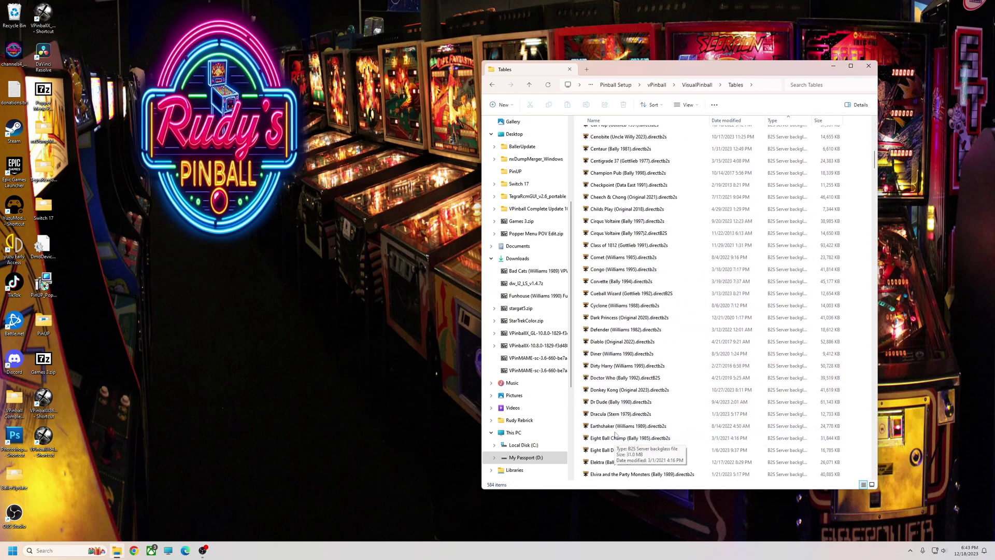
{"action": "scroll", "coordinate": [611, 444], "scroll_direction": "down", "scroll_amount": 6}
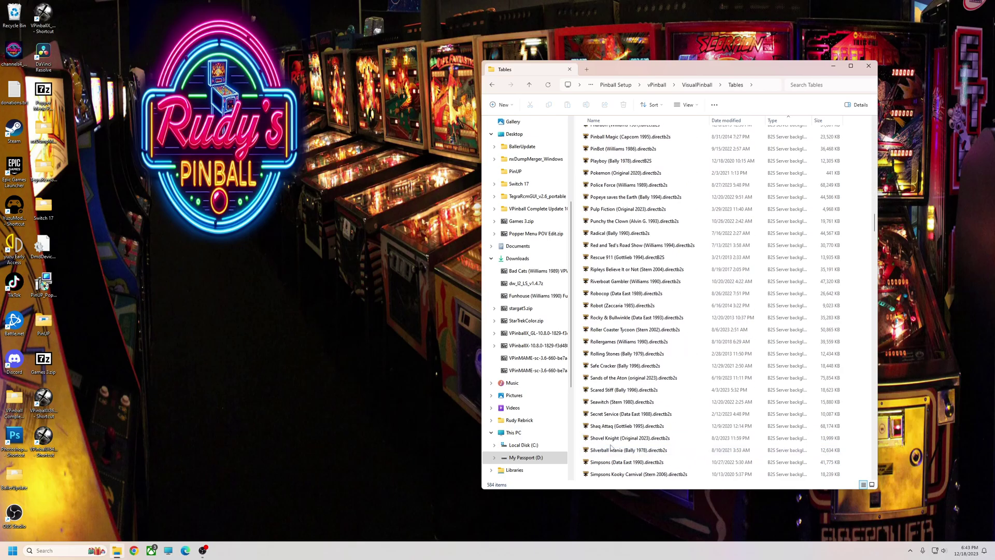
{"action": "scroll", "coordinate": [875, 229], "scroll_direction": "down", "scroll_amount": 3}
{"action": "left_click_drag", "start_coordinate": [874, 228], "coordinate": [871, 313]}
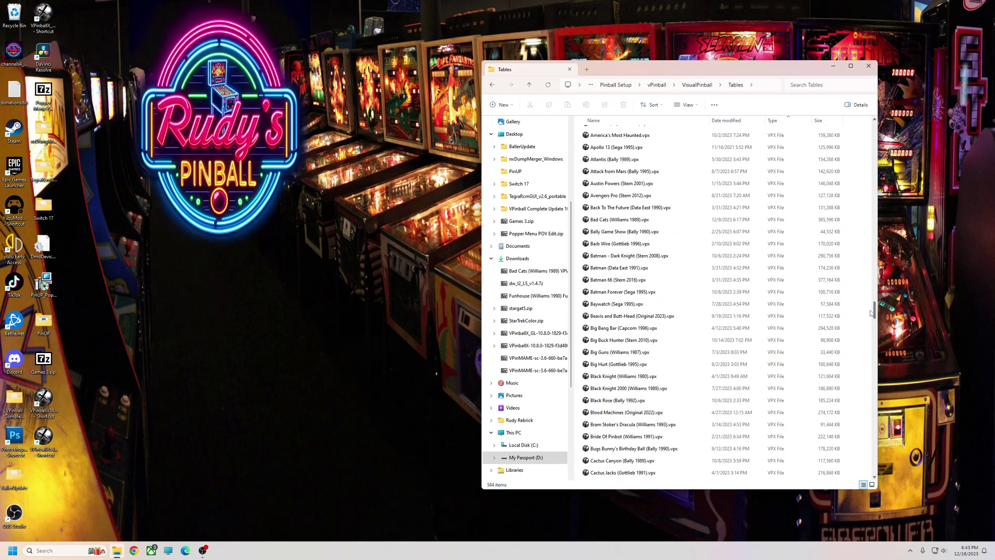
{"action": "mouse_move", "coordinate": [871, 313]}
{"action": "left_mouse_down"}
{"action": "mouse_move", "coordinate": [872, 338]}
{"action": "mouse_move", "coordinate": [874, 299]}
{"action": "left_mouse_up"}
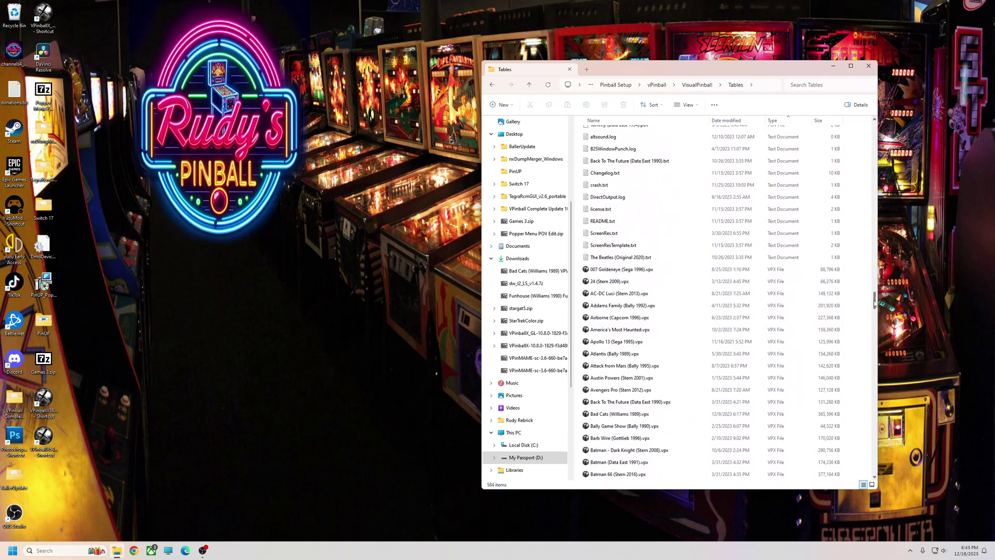
{"action": "scroll", "coordinate": [875, 303], "scroll_direction": "down", "scroll_amount": 1}
{"action": "left_click", "coordinate": [809, 223]}
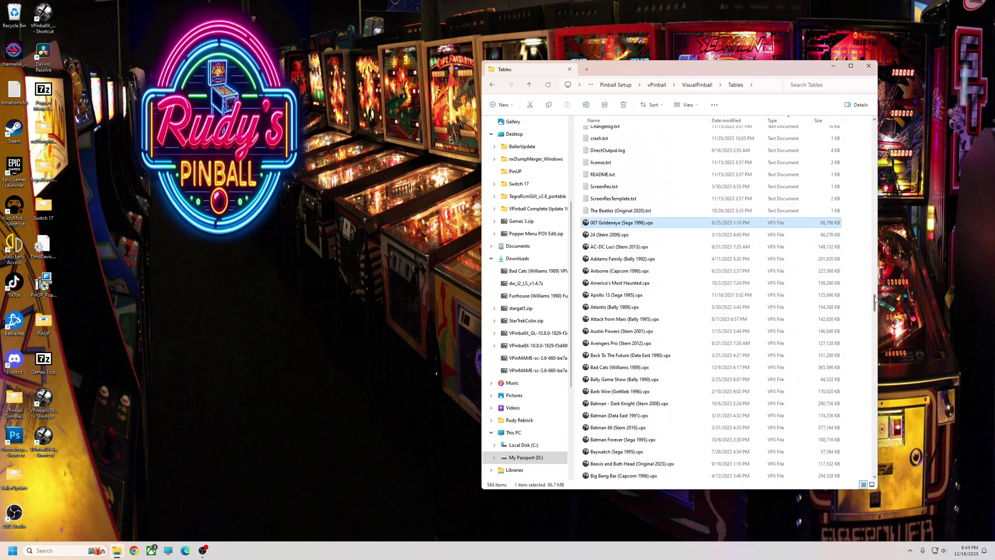
{"action": "left_click_drag", "start_coordinate": [874, 300], "coordinate": [885, 466]}
{"action": "left_click", "coordinate": [613, 455], "text": "shift"}
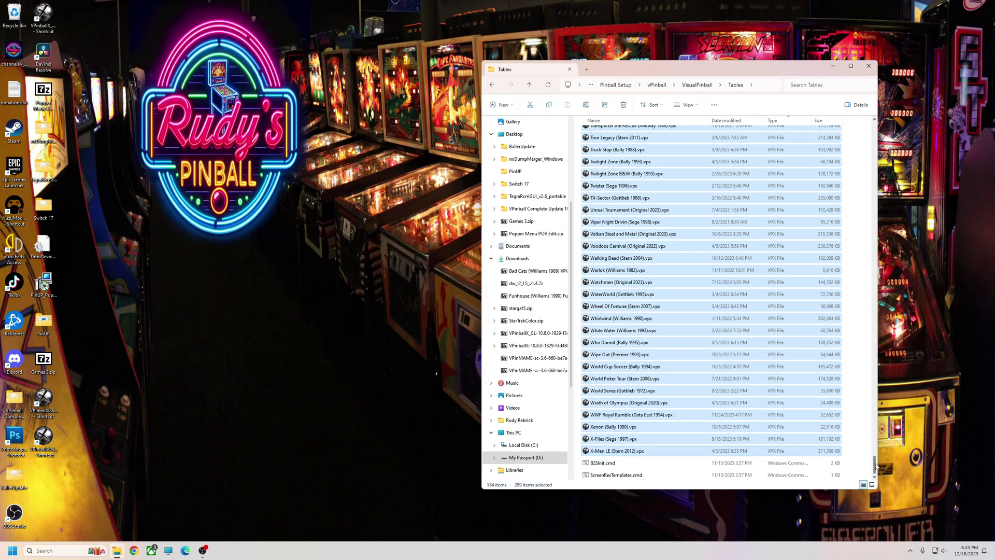
- Scroll through the Tables folder's ini, pov, log and directb2s files
{"action": "left_click_drag", "start_coordinate": [876, 466], "coordinate": [870, 268]}
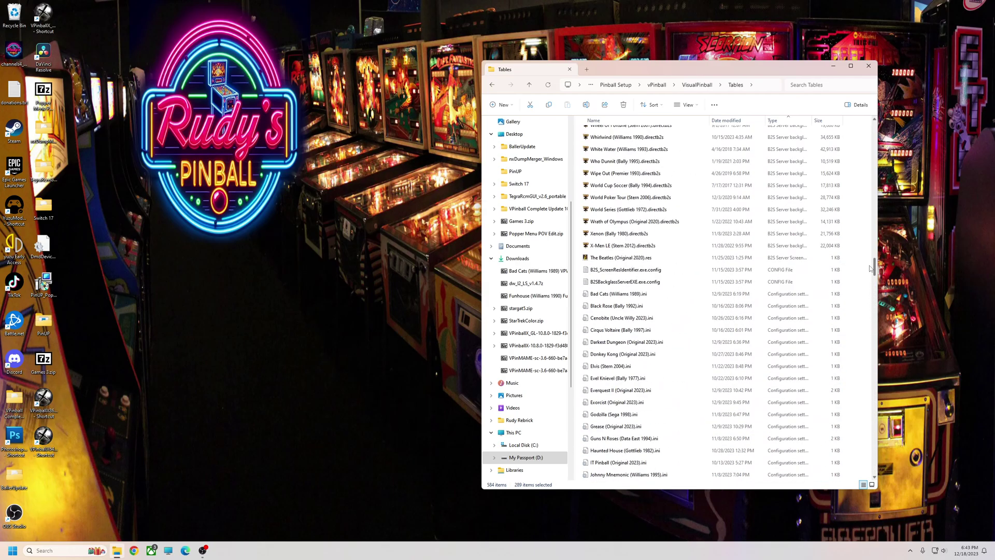
{"action": "scroll", "coordinate": [608, 336], "scroll_direction": "down", "scroll_amount": 3}
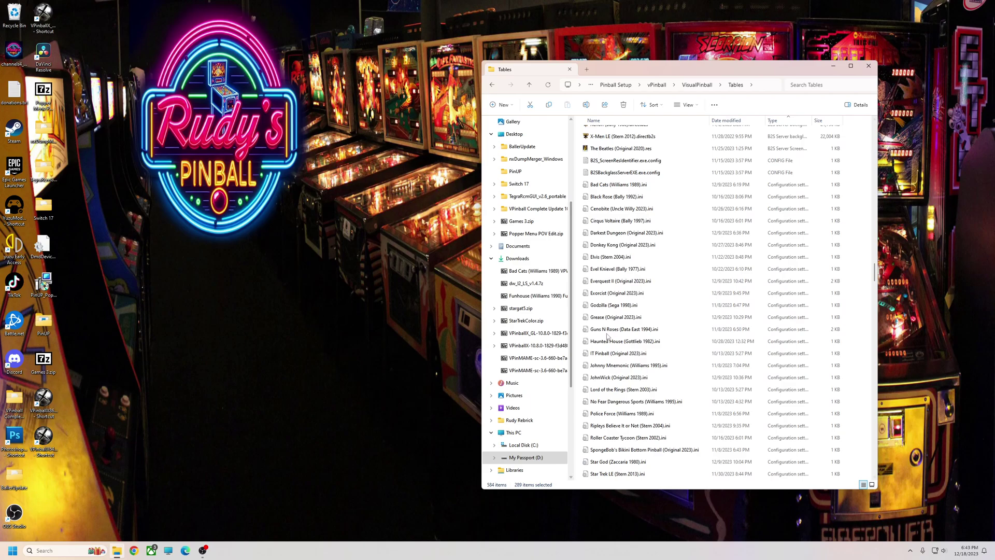
{"action": "mouse_move", "coordinate": [875, 271]}
{"action": "left_mouse_down"}
{"action": "mouse_move", "coordinate": [875, 316]}
{"action": "mouse_move", "coordinate": [875, 288]}
{"action": "left_mouse_up"}
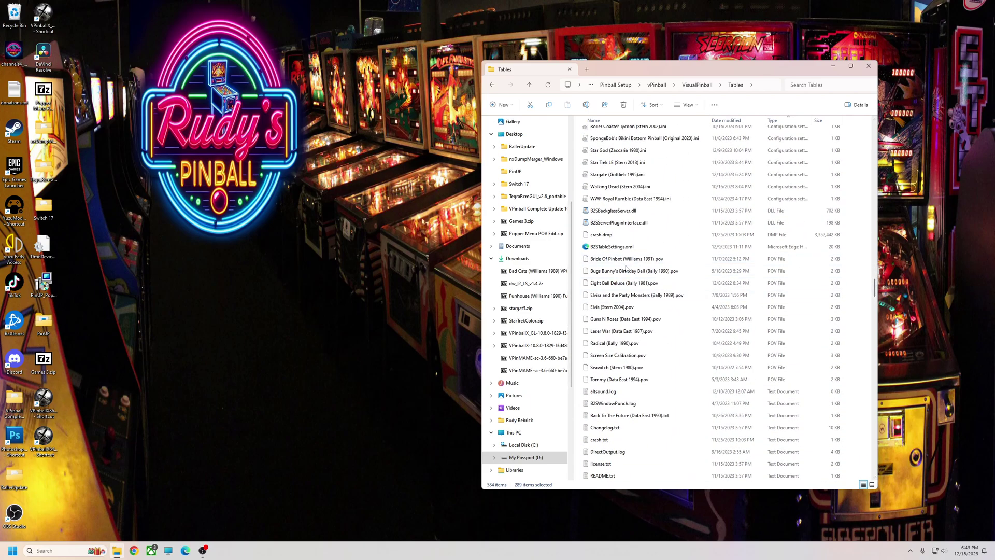
{"action": "scroll", "coordinate": [875, 295], "scroll_direction": "up", "scroll_amount": 7}
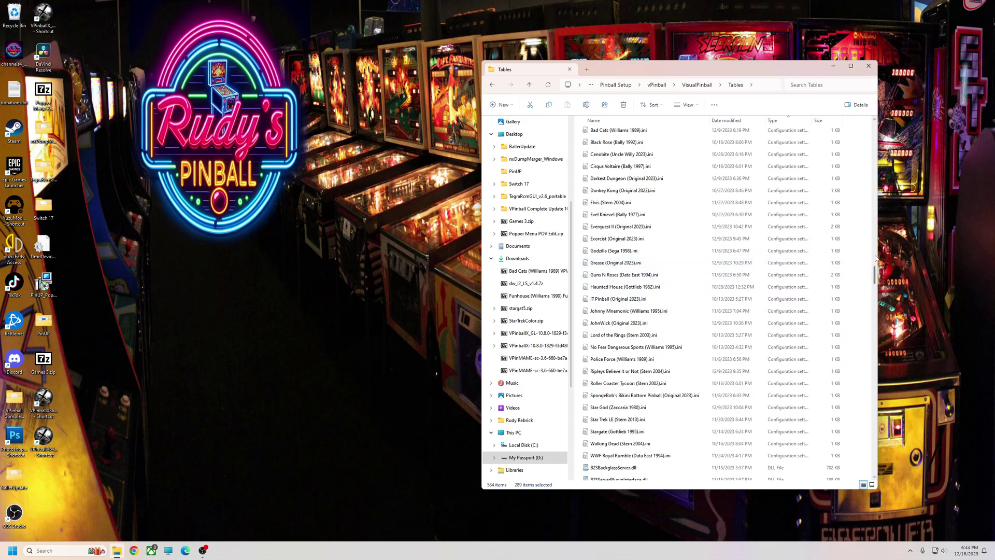
{"action": "left_click_drag", "start_coordinate": [874, 275], "coordinate": [875, 281]}
{"action": "scroll", "coordinate": [638, 353], "scroll_direction": "down", "scroll_amount": 5}
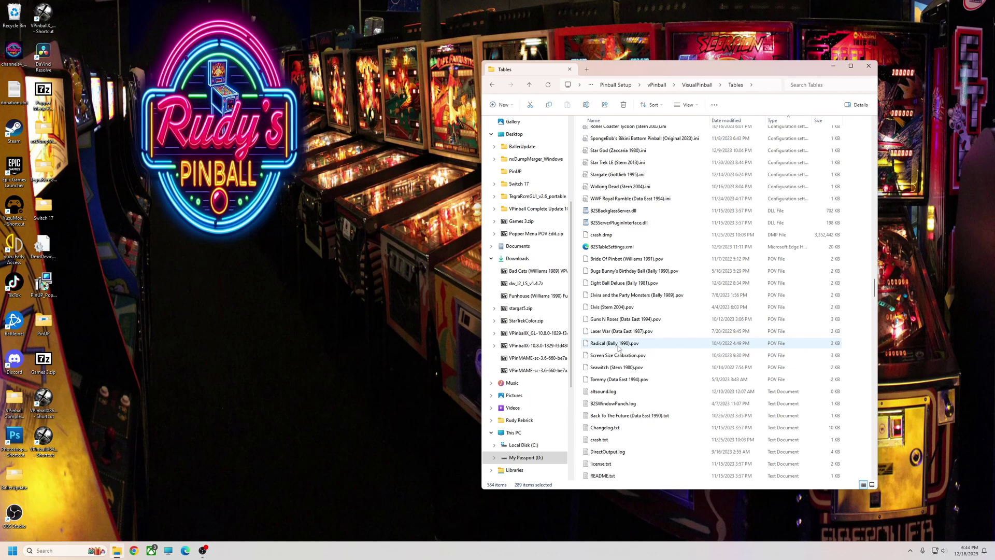
{"action": "scroll", "coordinate": [621, 359], "scroll_direction": "up", "scroll_amount": 3}
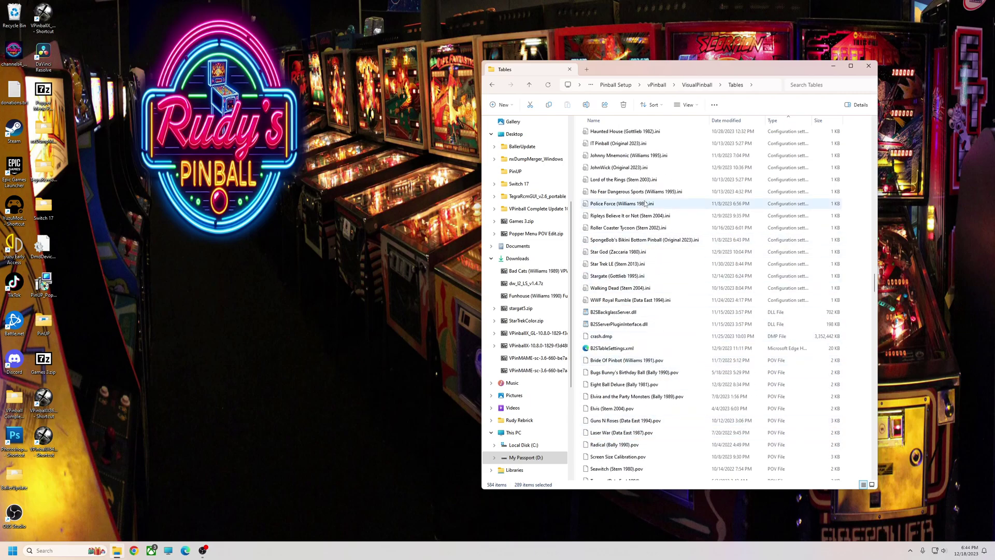
{"action": "scroll", "coordinate": [622, 400], "scroll_direction": "down", "scroll_amount": 3}
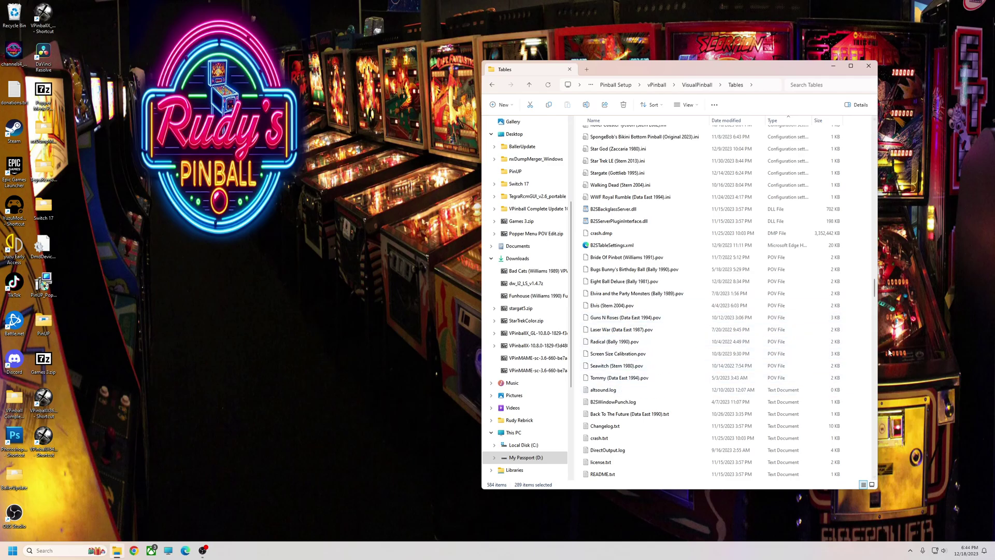
{"action": "left_click_drag", "start_coordinate": [874, 295], "coordinate": [874, 165]}
- View the Music folder's 116 items and the 13-track Blood Machines OST, then return to VisualPinball
{"action": "left_click", "coordinate": [493, 85]}
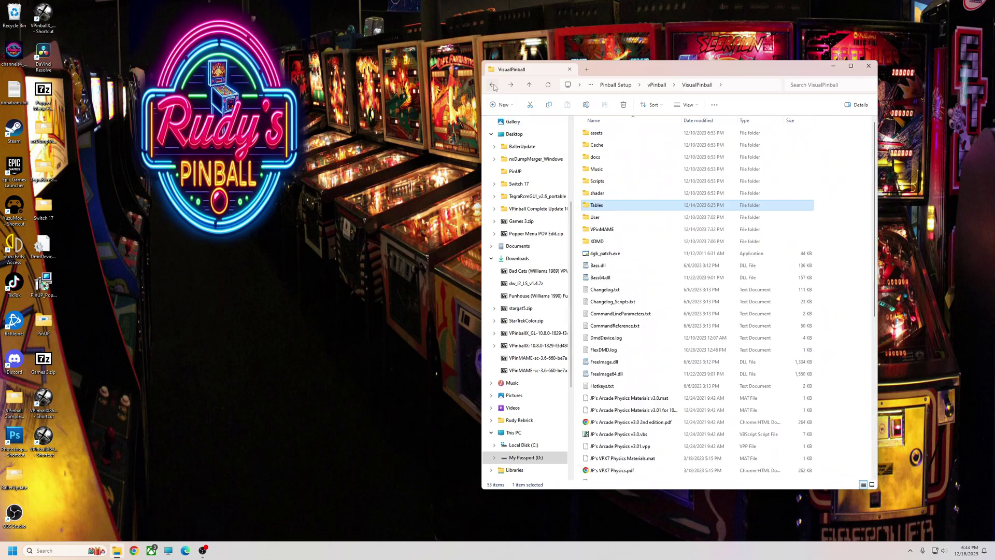
{"action": "left_click", "coordinate": [597, 171]}
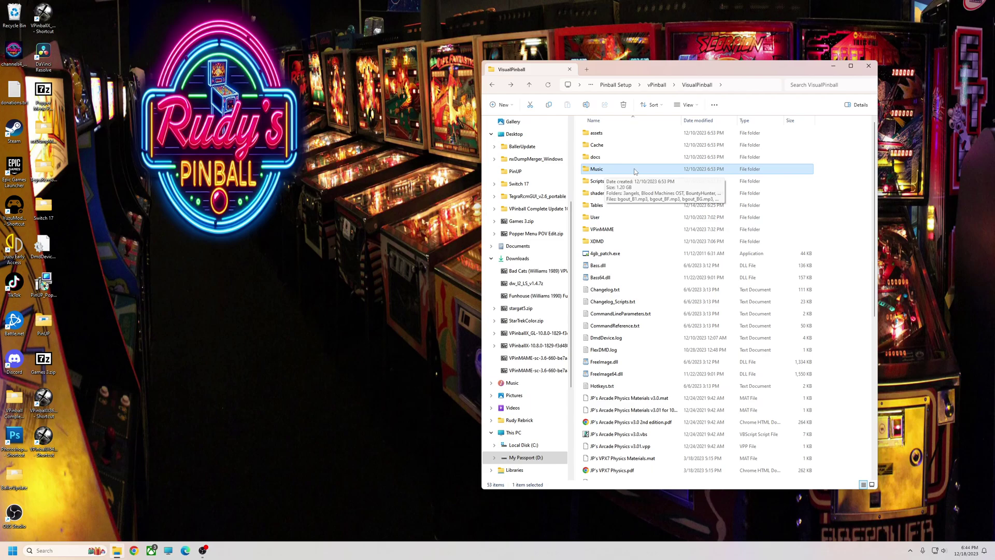
{"action": "double_click", "coordinate": [597, 170]}
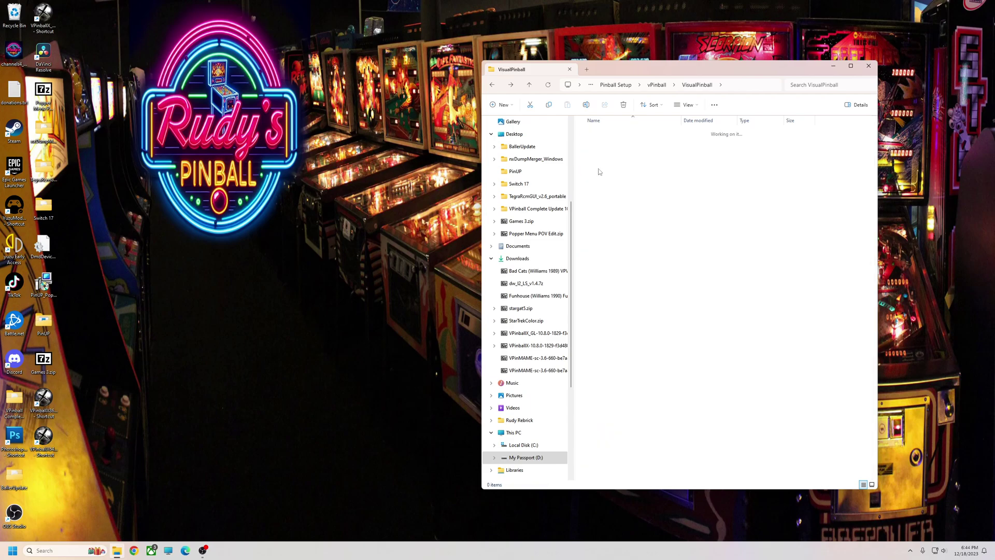
{"action": "scroll", "coordinate": [635, 373], "scroll_direction": "down", "scroll_amount": 15}
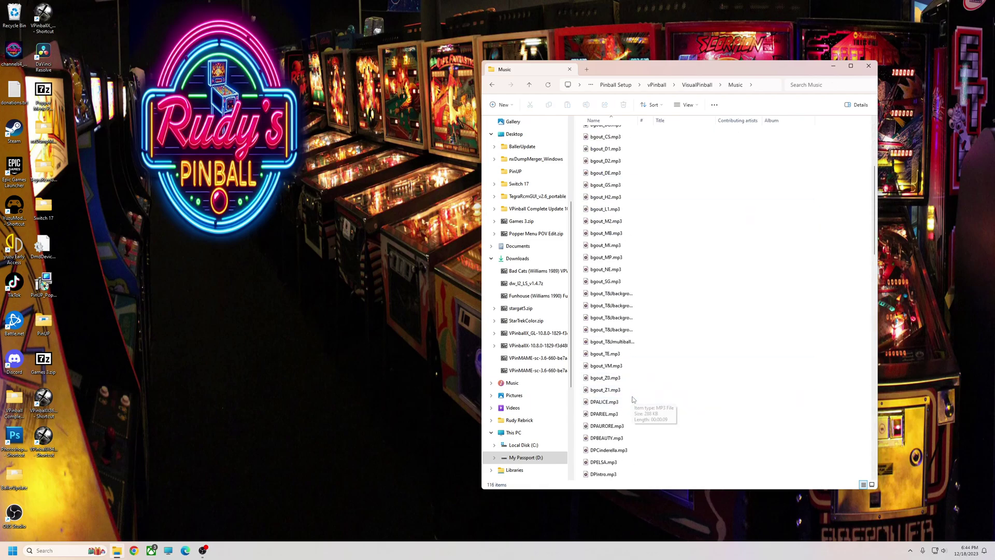
{"action": "left_click_drag", "start_coordinate": [876, 301], "coordinate": [875, 156]}
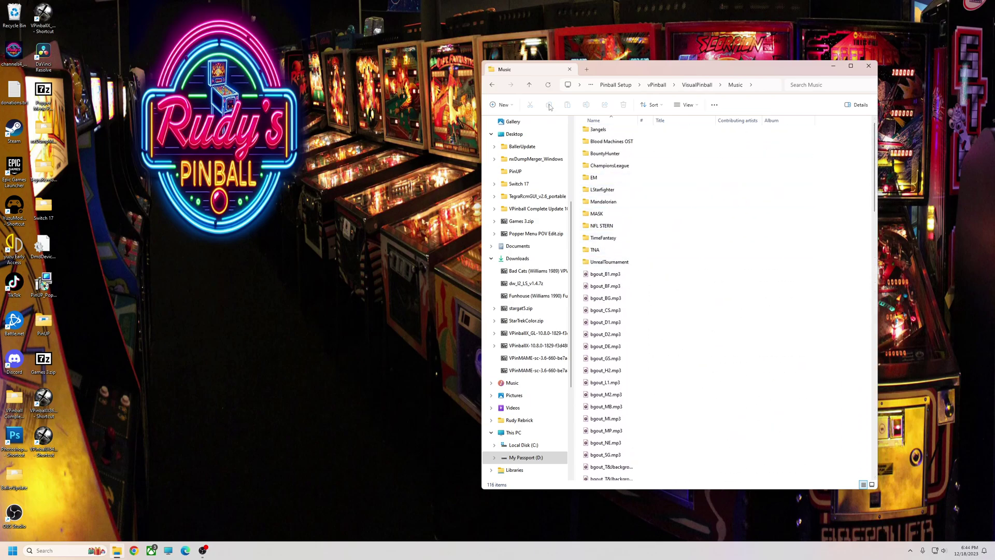
{"action": "double_click", "coordinate": [616, 142]}
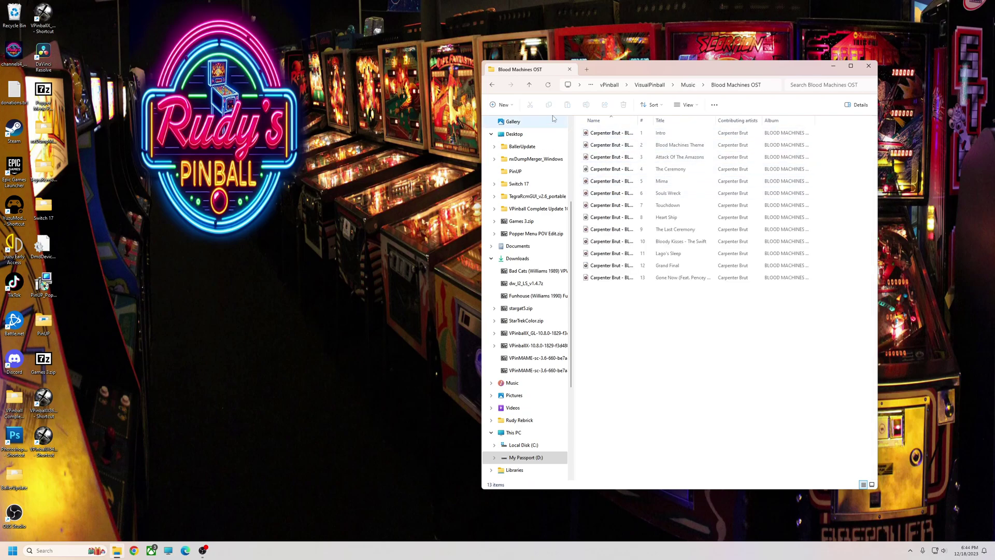
{"action": "left_click", "coordinate": [492, 84]}
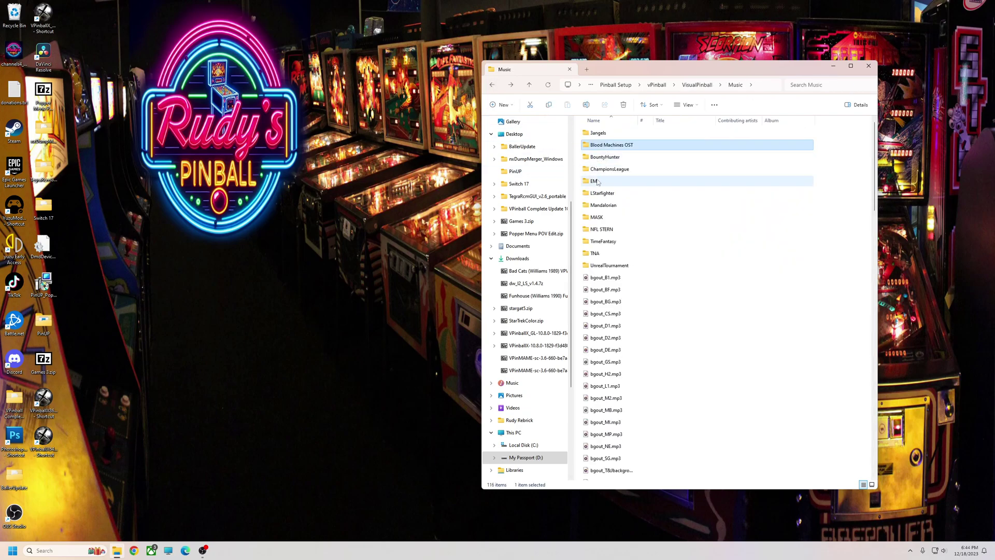
{"action": "left_click", "coordinate": [493, 85]}
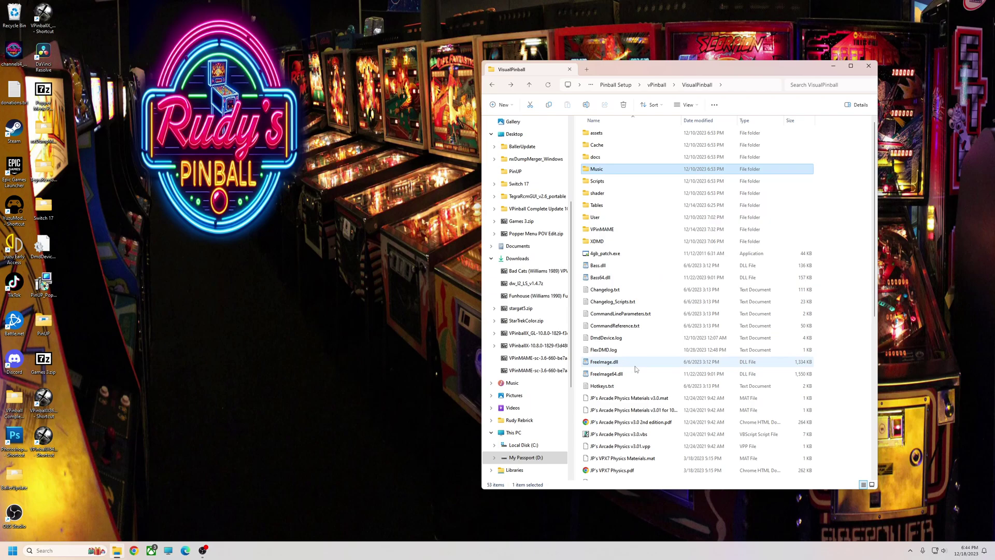
{"action": "scroll", "coordinate": [633, 370], "scroll_direction": "down", "scroll_amount": 8}
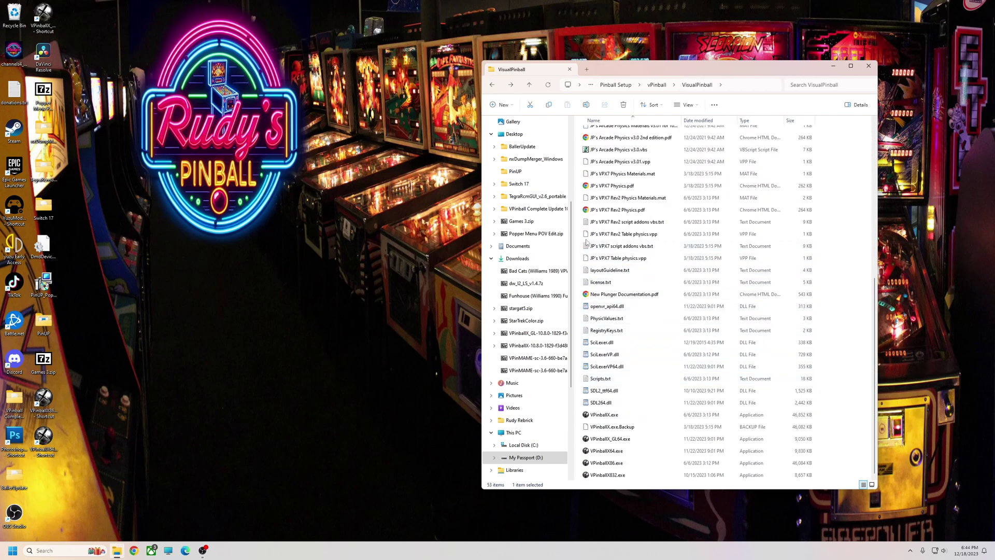
- Back in vPinball, open PinUPSystem and look over PUPDatabase.db, POPMedia and PUPVideos
{"action": "left_click", "coordinate": [492, 86]}
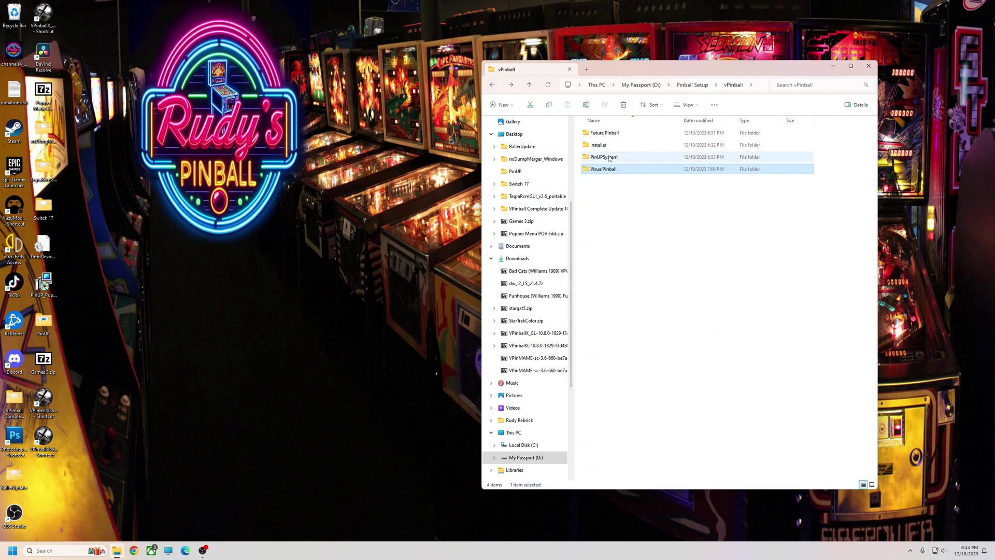
{"action": "double_click", "coordinate": [648, 158]}
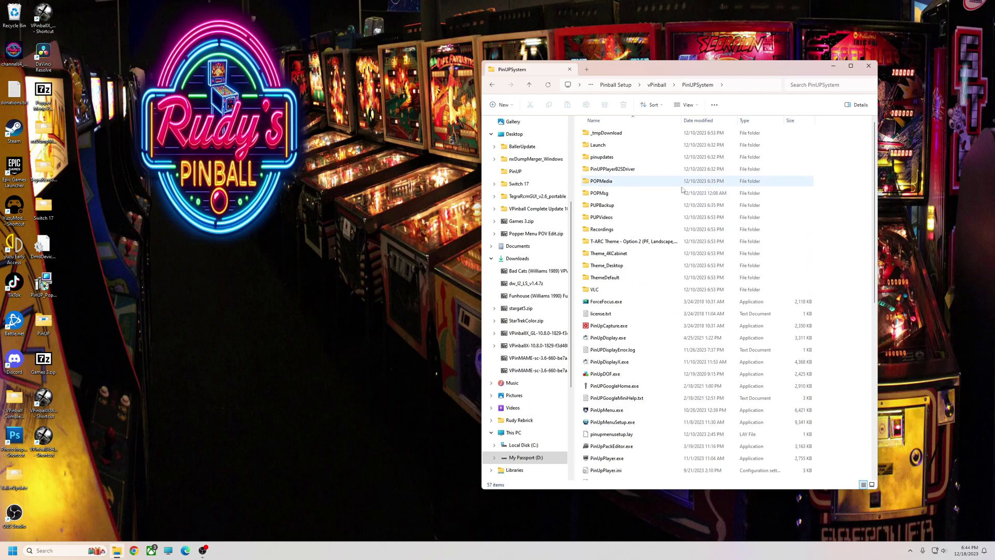
{"action": "left_click_drag", "start_coordinate": [875, 191], "coordinate": [887, 358]}
{"action": "left_click", "coordinate": [605, 316]}
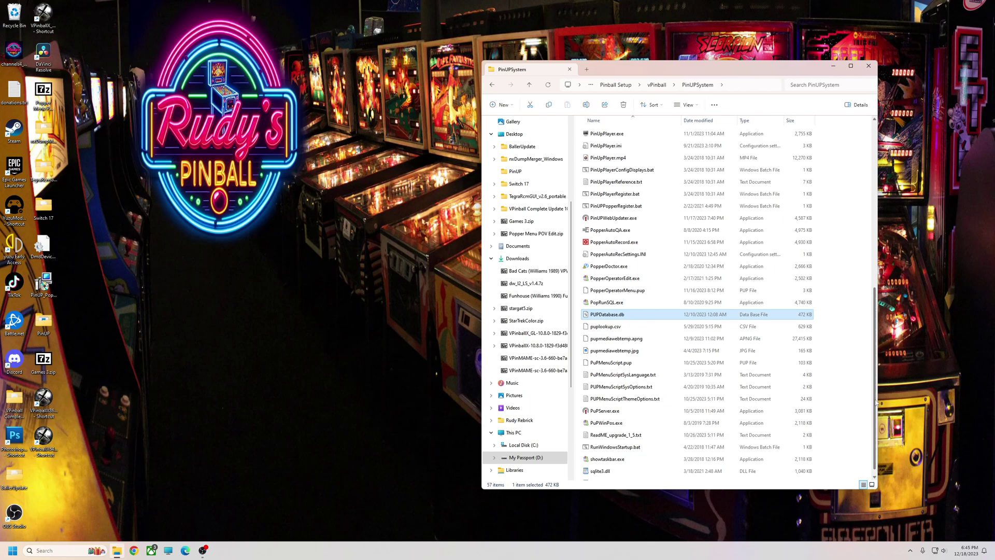
{"action": "left_click_drag", "start_coordinate": [876, 403], "coordinate": [876, 237]}
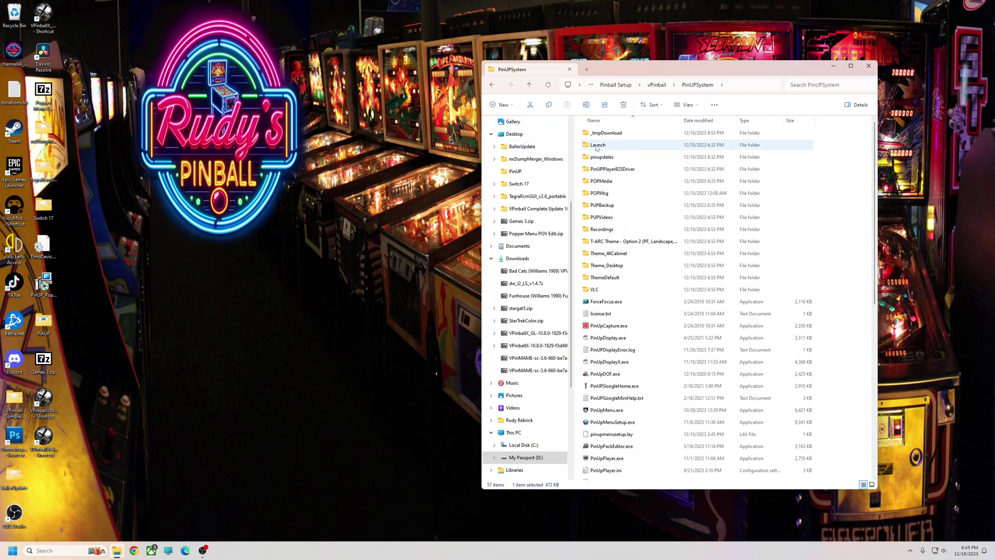
{"action": "left_click", "coordinate": [595, 182]}
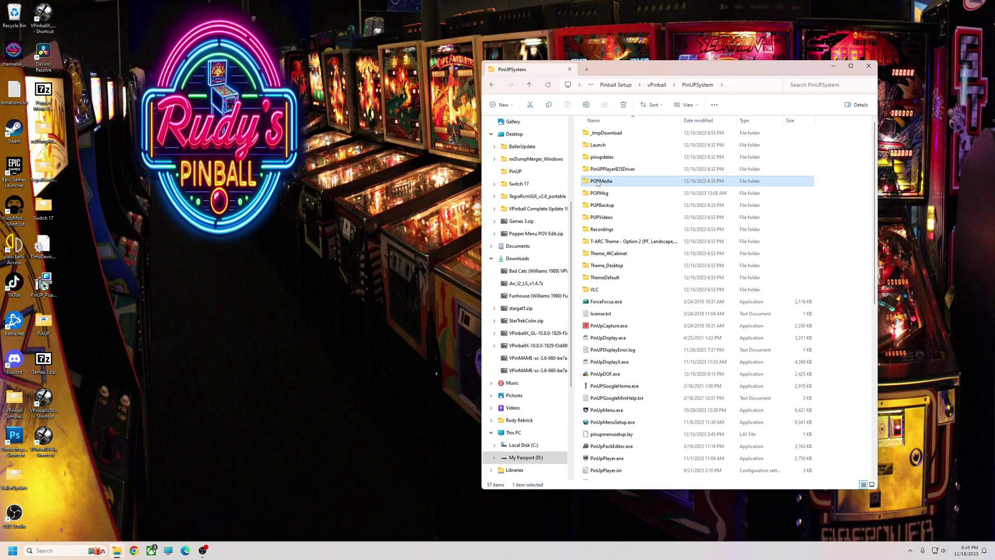
{"action": "left_click", "coordinate": [594, 218]}
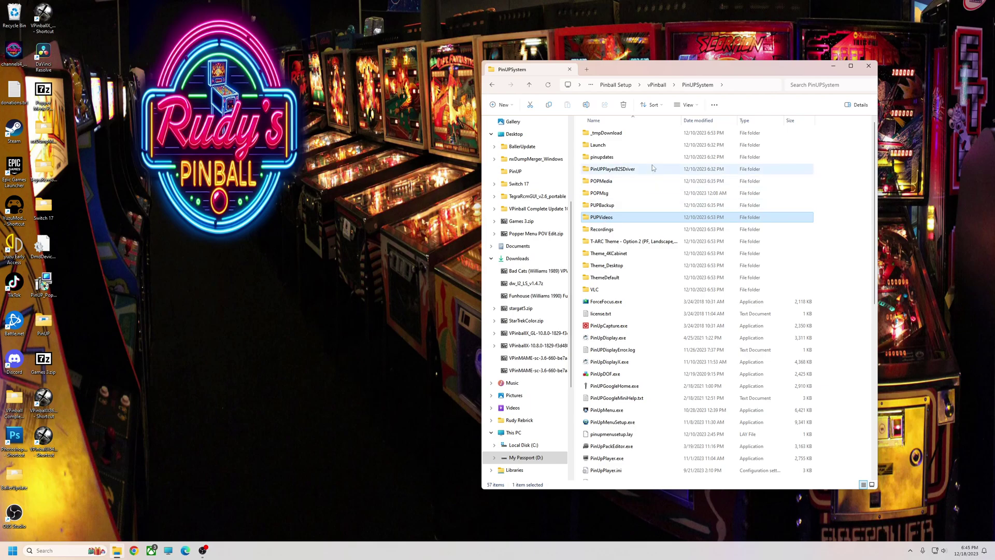
- View POPMedia's 11 items and PUPVideos' 340 items, then return to vPinball
{"action": "double_click", "coordinate": [601, 182]}
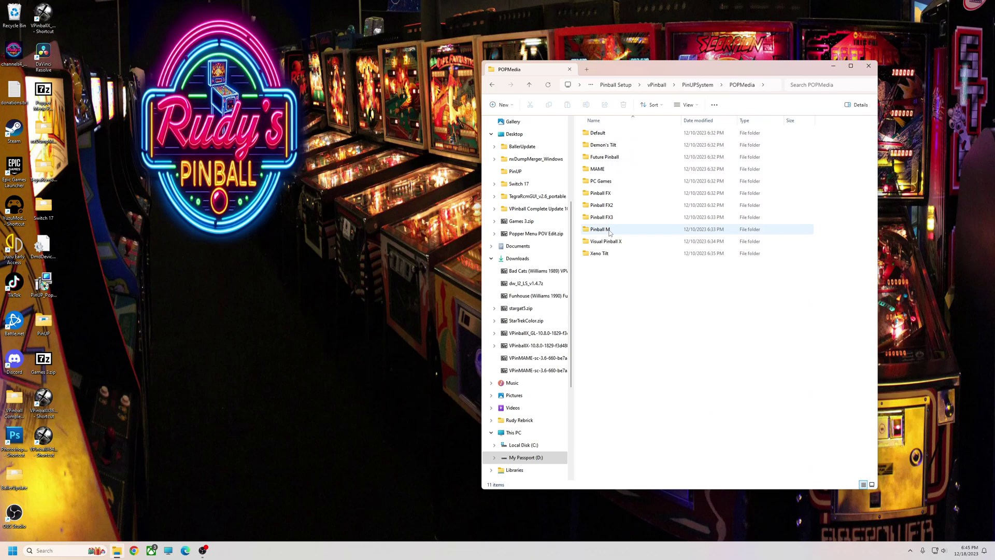
{"action": "left_click", "coordinate": [493, 86]}
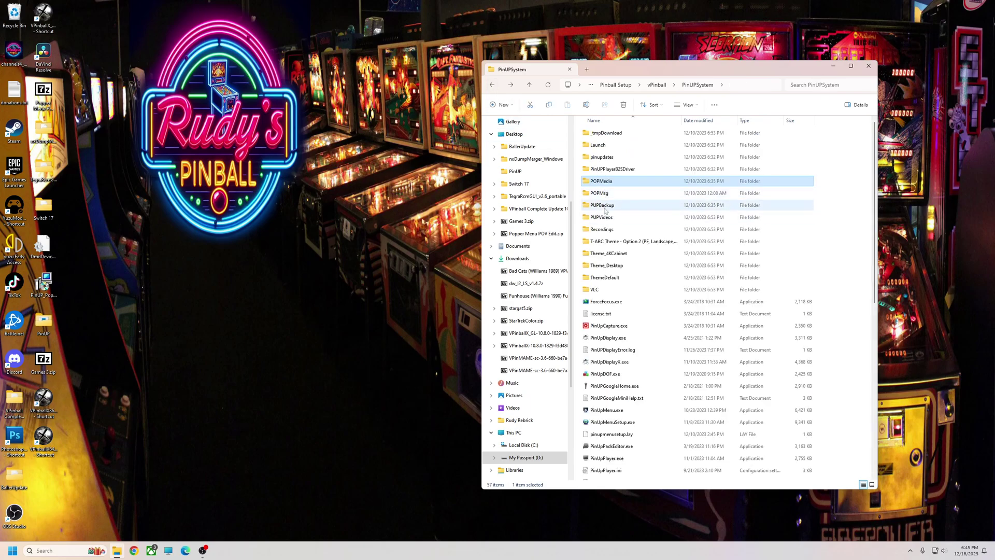
{"action": "double_click", "coordinate": [601, 218]}
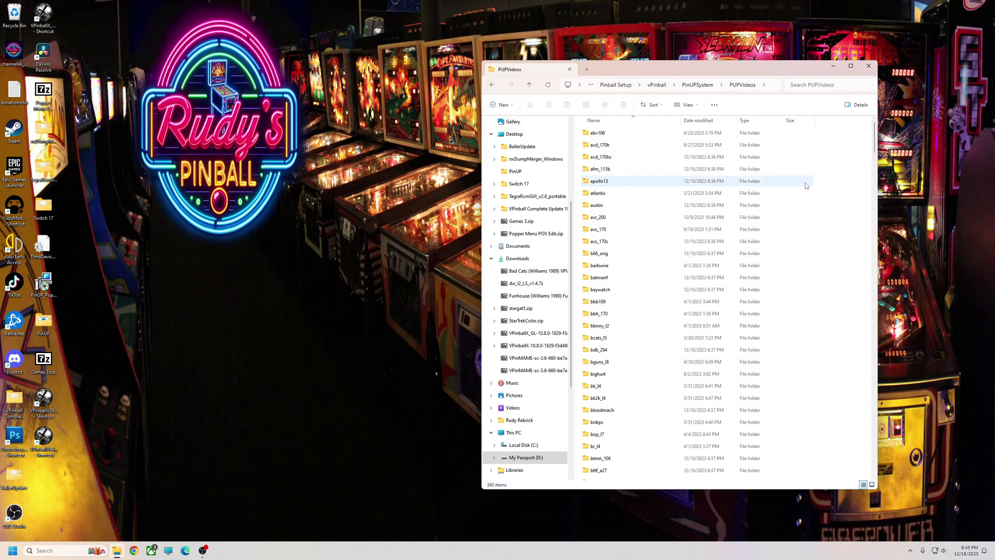
{"action": "left_click_drag", "start_coordinate": [874, 136], "coordinate": [874, 369]}
{"action": "left_click", "coordinate": [492, 85]}
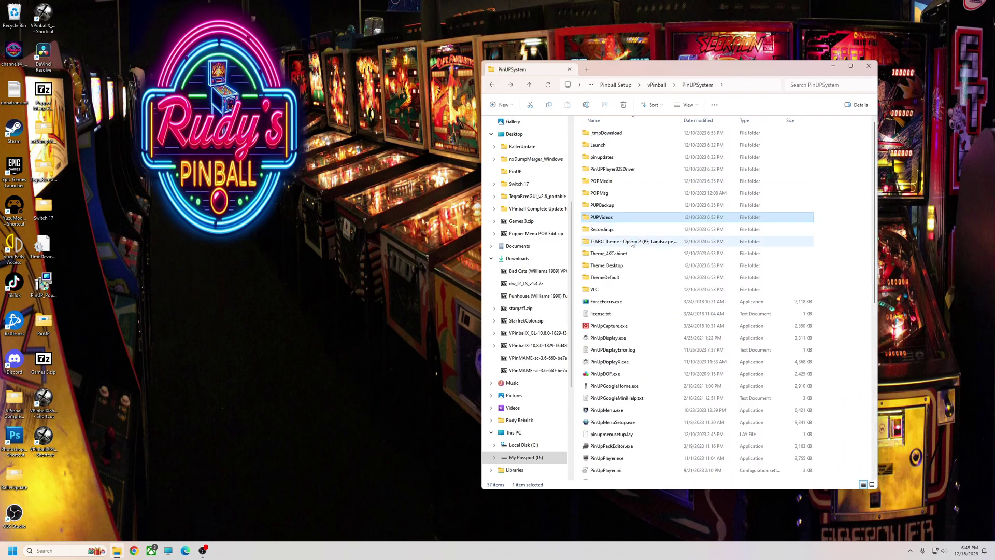
{"action": "left_click", "coordinate": [492, 86]}
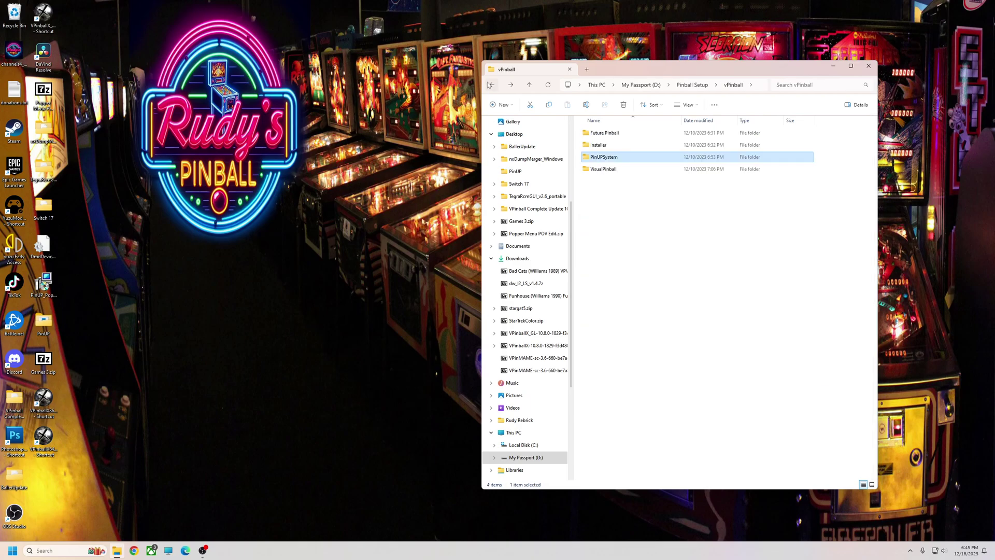
- Open Future Pinball's DmdDevice.ini in Notepad, read the virtualdmd positions, and close it
{"action": "double_click", "coordinate": [602, 134]}
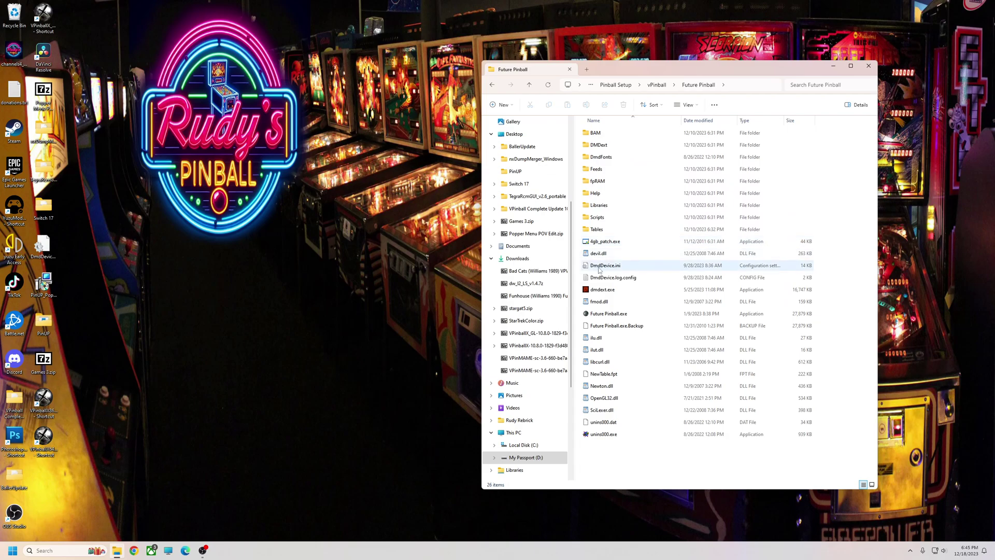
{"action": "double_click", "coordinate": [595, 267]}
{"action": "scroll", "coordinate": [537, 162], "scroll_direction": "down", "scroll_amount": 2}
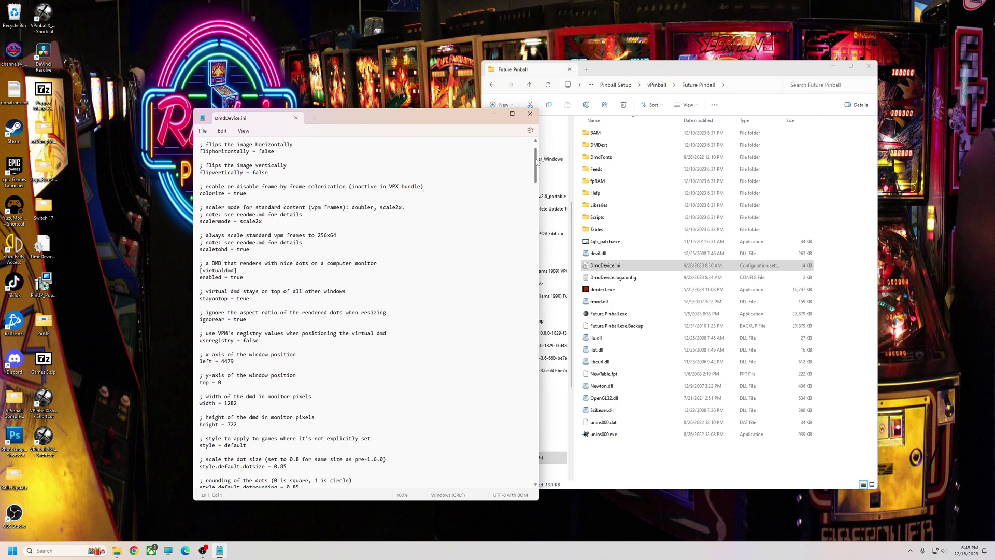
{"action": "left_click_drag", "start_coordinate": [537, 161], "coordinate": [538, 471]}
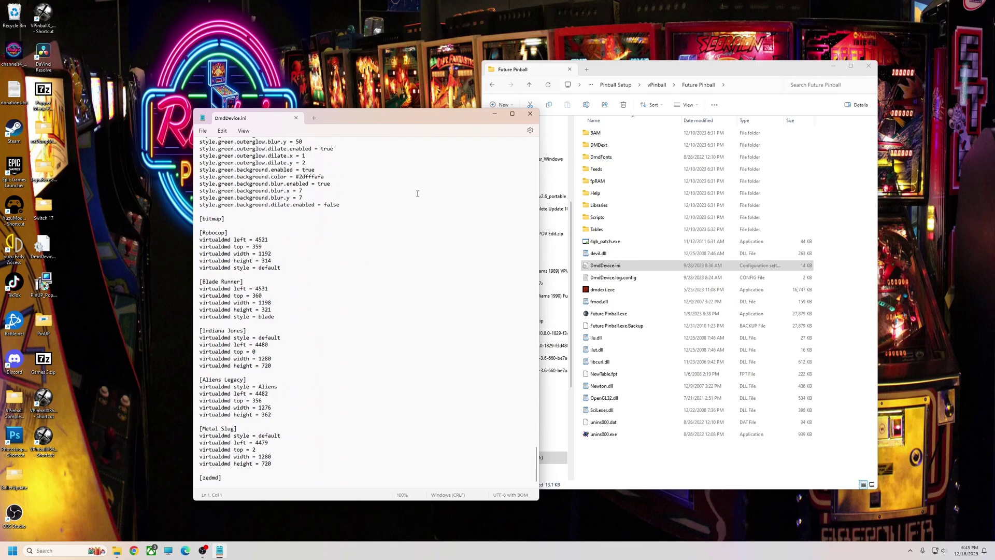
{"action": "left_click", "coordinate": [296, 117]}
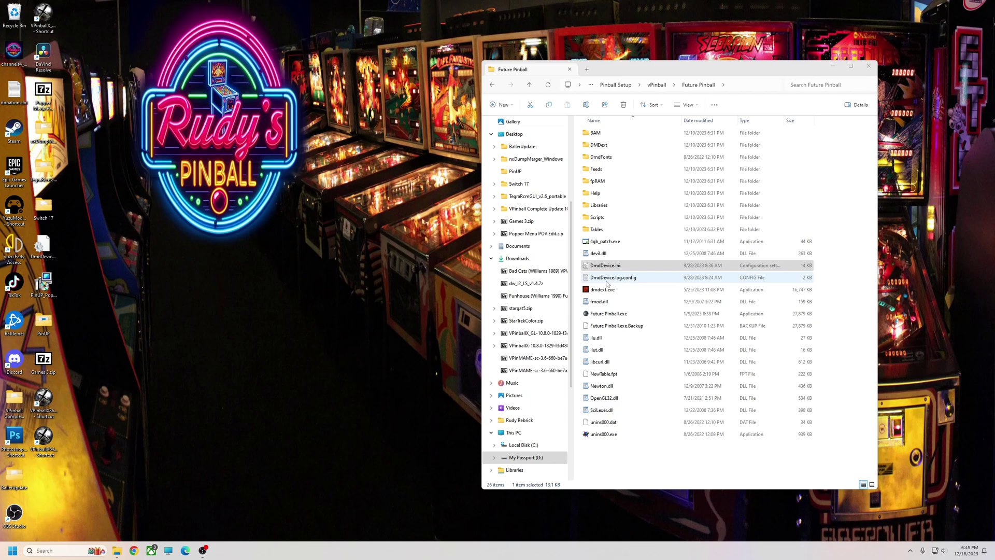
{"action": "double_click", "coordinate": [597, 230]}
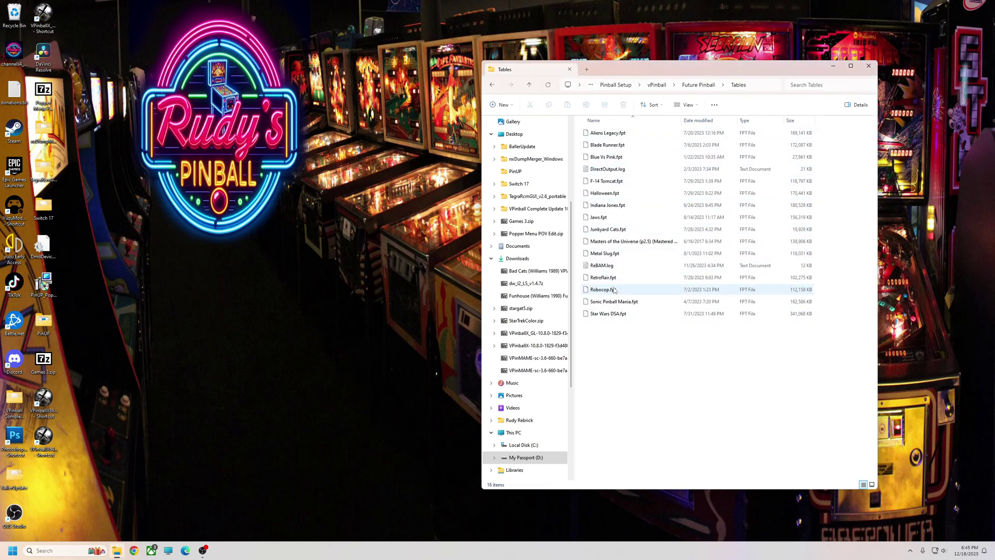
{"action": "left_click", "coordinate": [493, 85]}
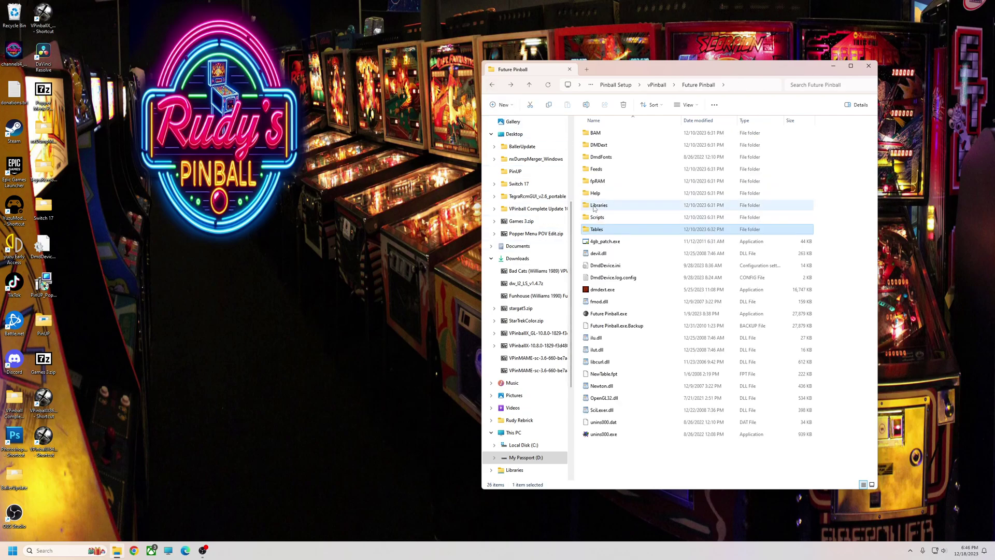
{"action": "double_click", "coordinate": [596, 206]}
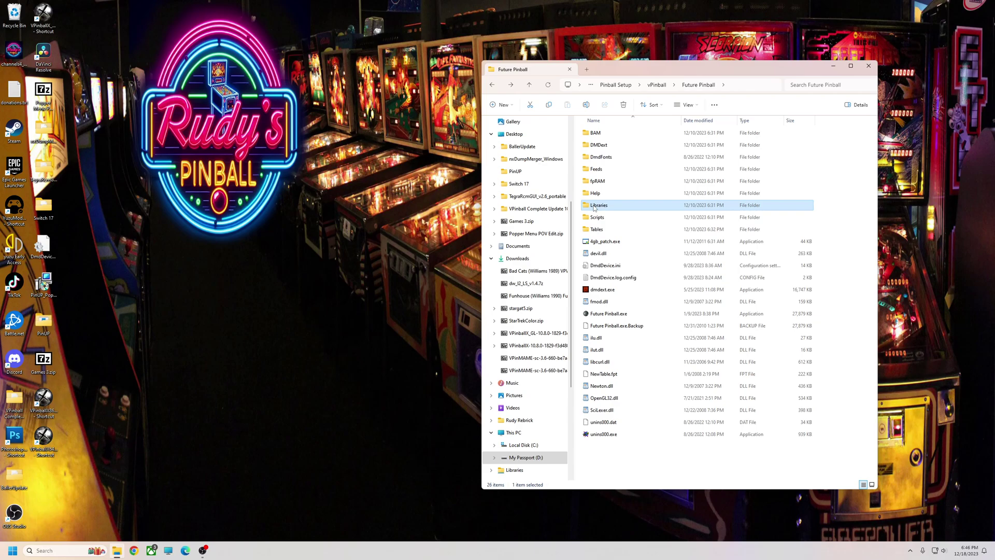
{"action": "scroll", "coordinate": [639, 396], "scroll_direction": "down", "scroll_amount": 5}
{"action": "scroll", "coordinate": [639, 397], "scroll_direction": "down", "scroll_amount": 4}
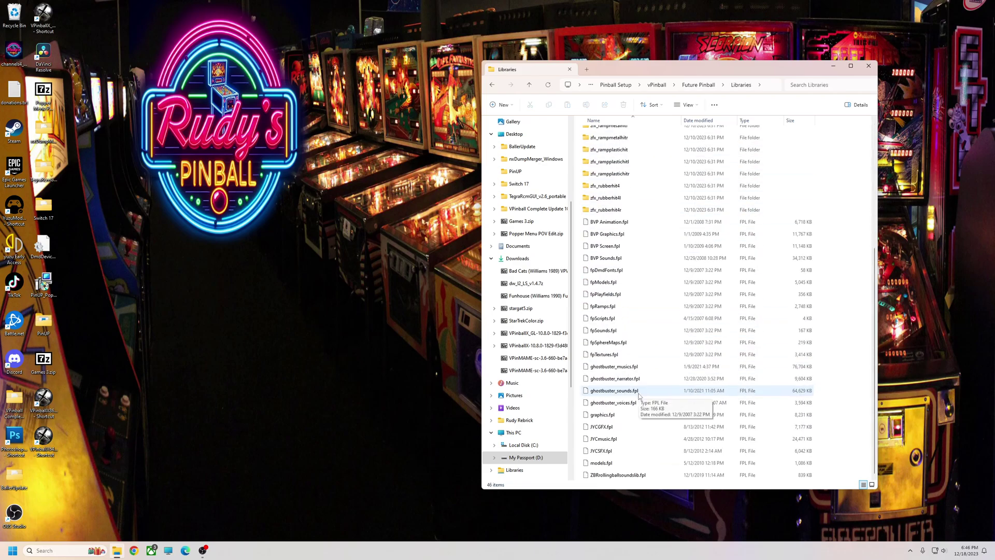
{"action": "scroll", "coordinate": [643, 342], "scroll_direction": "up", "scroll_amount": 4}
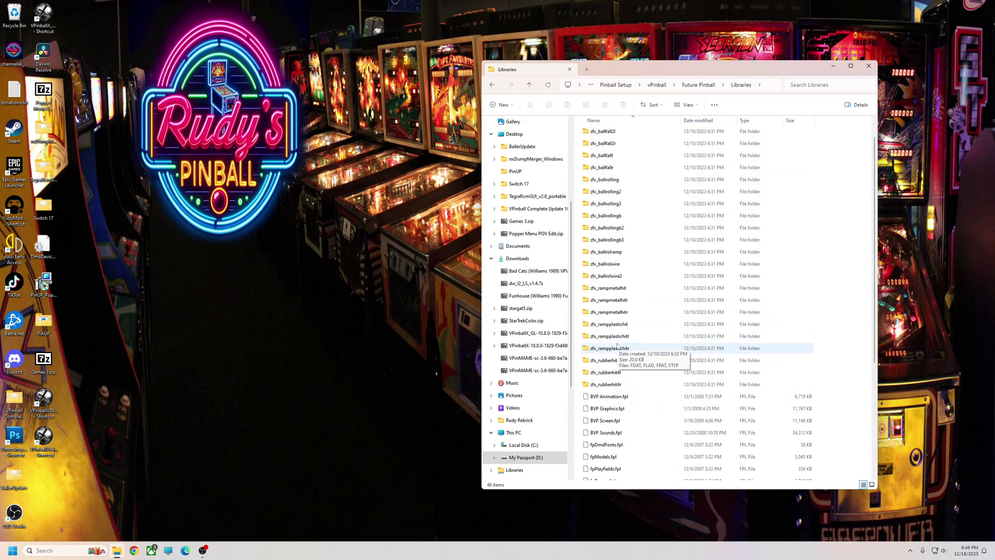
{"action": "left_click", "coordinate": [493, 85]}
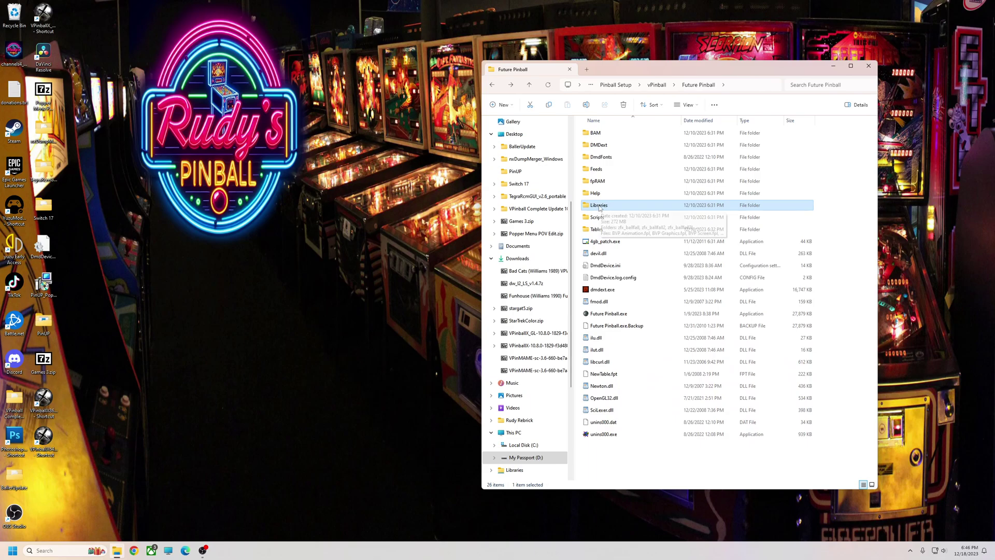
- Scroll through BAM's cfg subfolder of 127 table config files, then back out to Future Pinball
{"action": "double_click", "coordinate": [591, 134]}
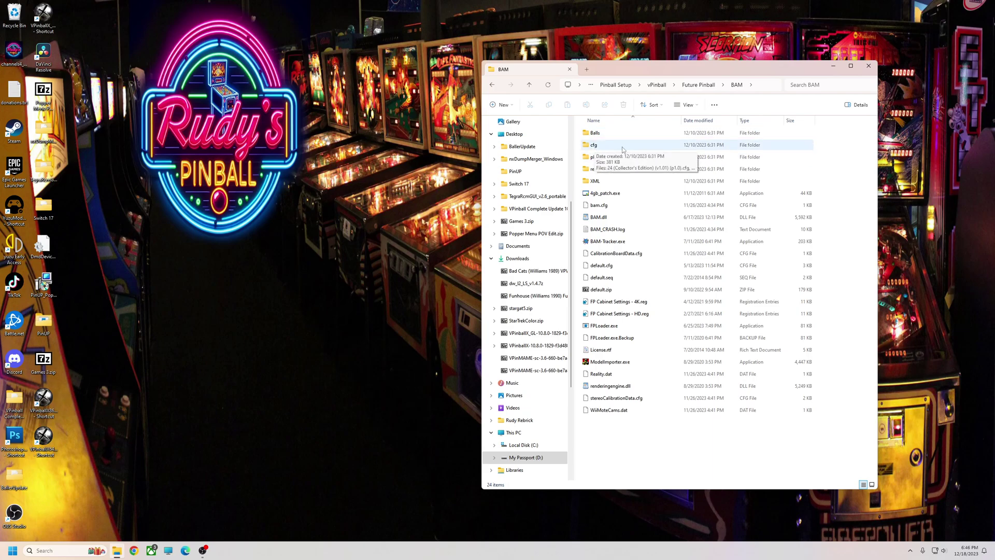
{"action": "double_click", "coordinate": [595, 147]}
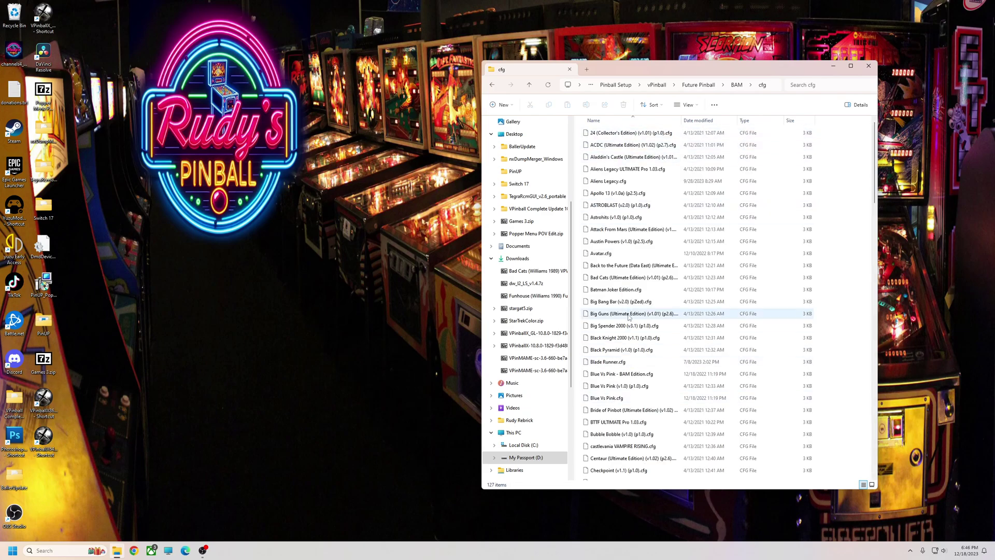
{"action": "left_click", "coordinate": [874, 237]}
{"action": "scroll", "coordinate": [873, 236], "scroll_direction": "down", "scroll_amount": 13}
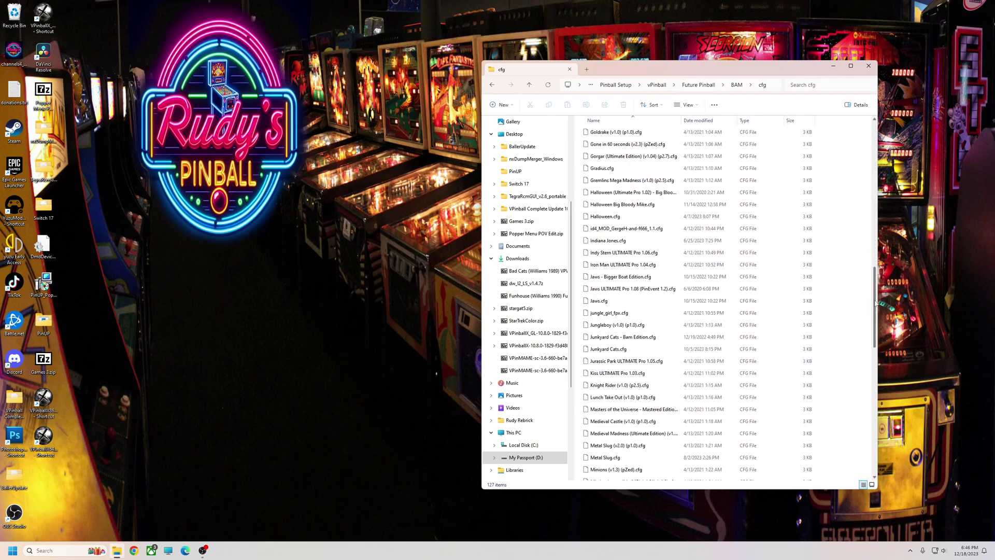
{"action": "left_click", "coordinate": [492, 85]}
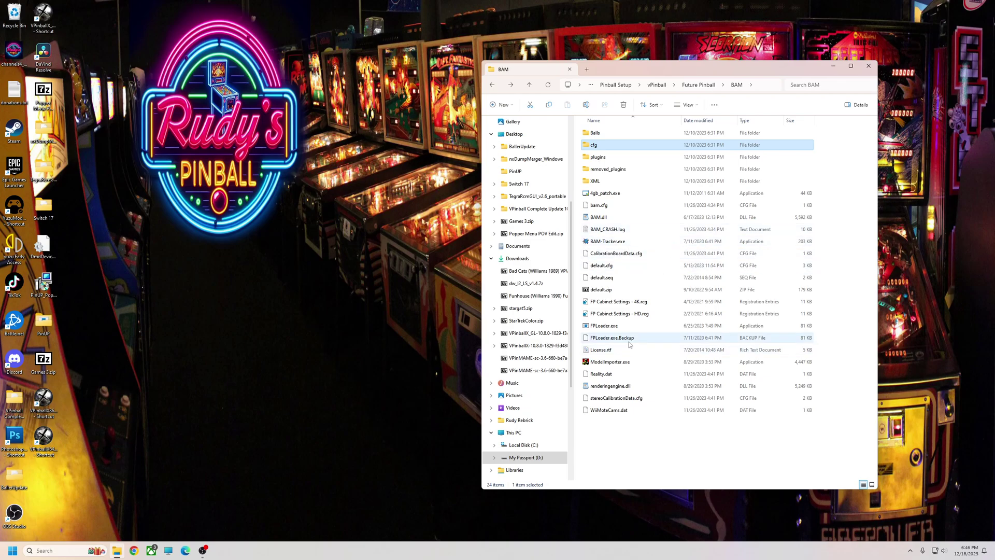
{"action": "left_click", "coordinate": [491, 85]}
- Return to Pinball Setup, check the P-ROC folder, then go up to the My Passport (D:) root
{"action": "left_click", "coordinate": [491, 86]}
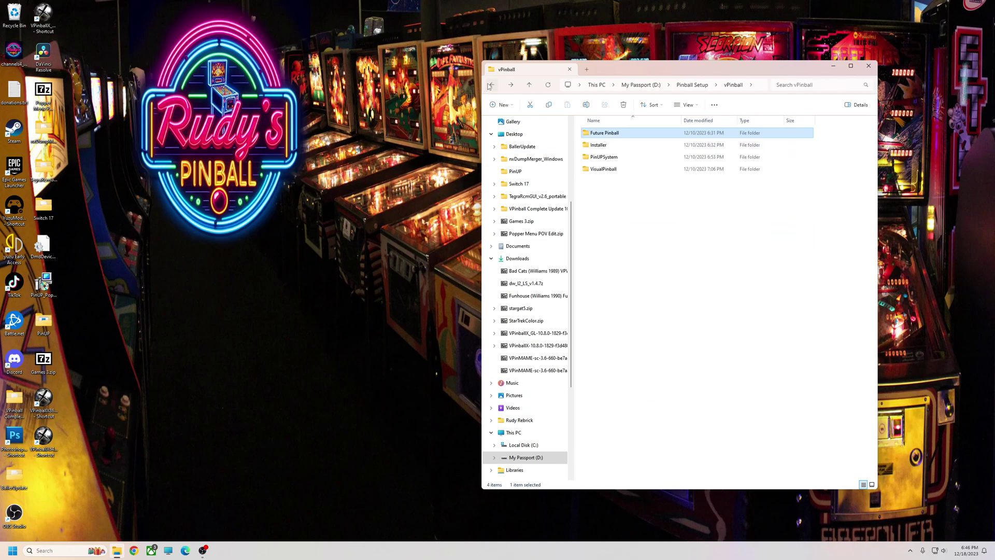
{"action": "left_click", "coordinate": [491, 86]}
{"action": "double_click", "coordinate": [599, 134]}
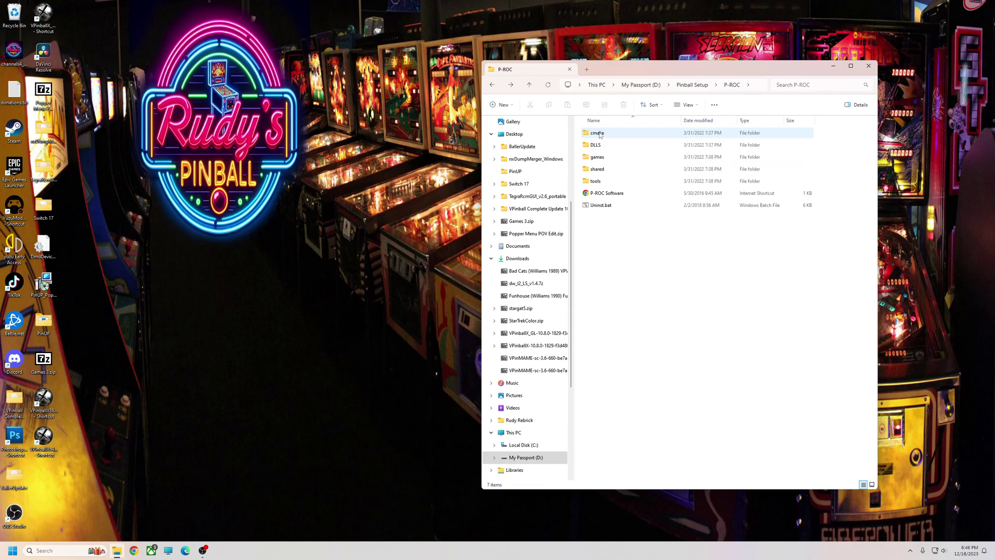
{"action": "left_click", "coordinate": [491, 84]}
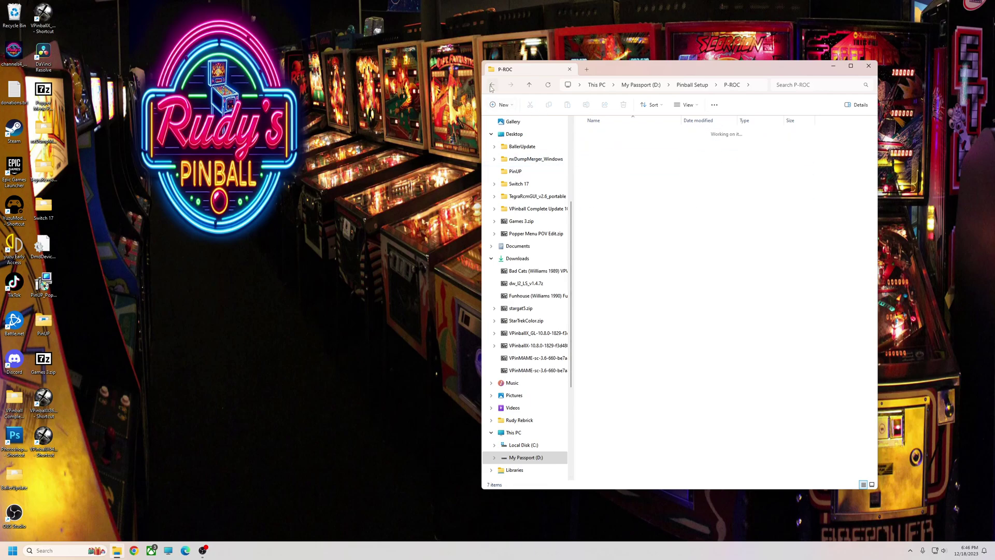
{"action": "mouse_move", "coordinate": [598, 137]}
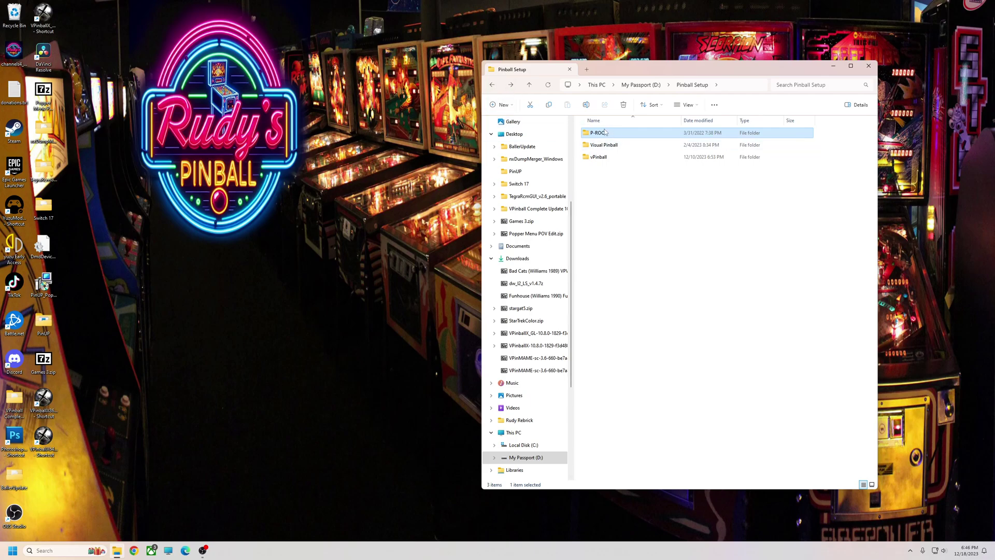
{"action": "left_click", "coordinate": [492, 84]}
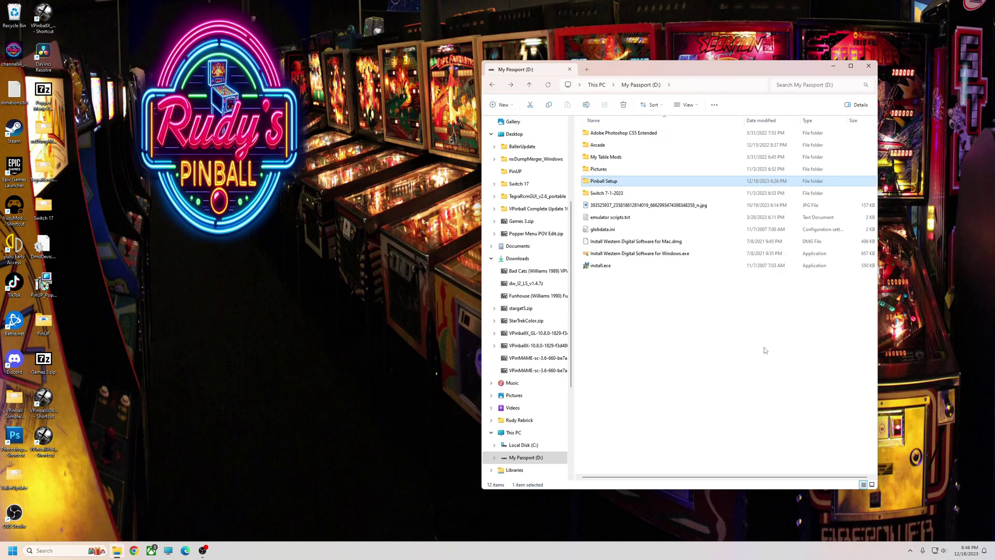